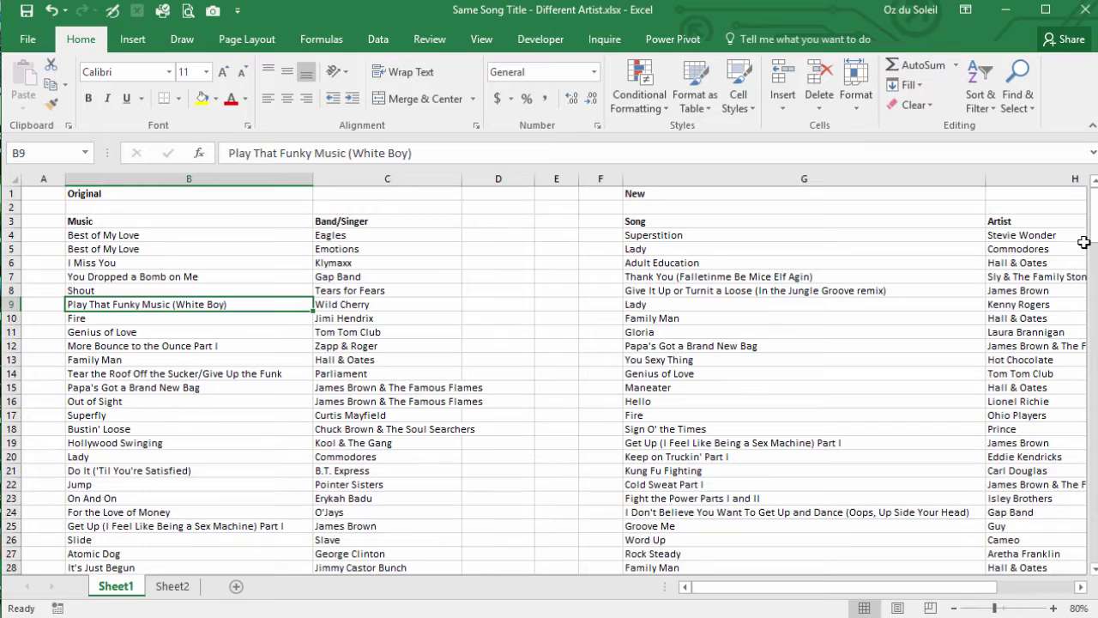
Inspect the New list and check its last song
{"action": "left_click_drag", "start_coordinate": [1094, 198], "coordinate": [1093, 414]}
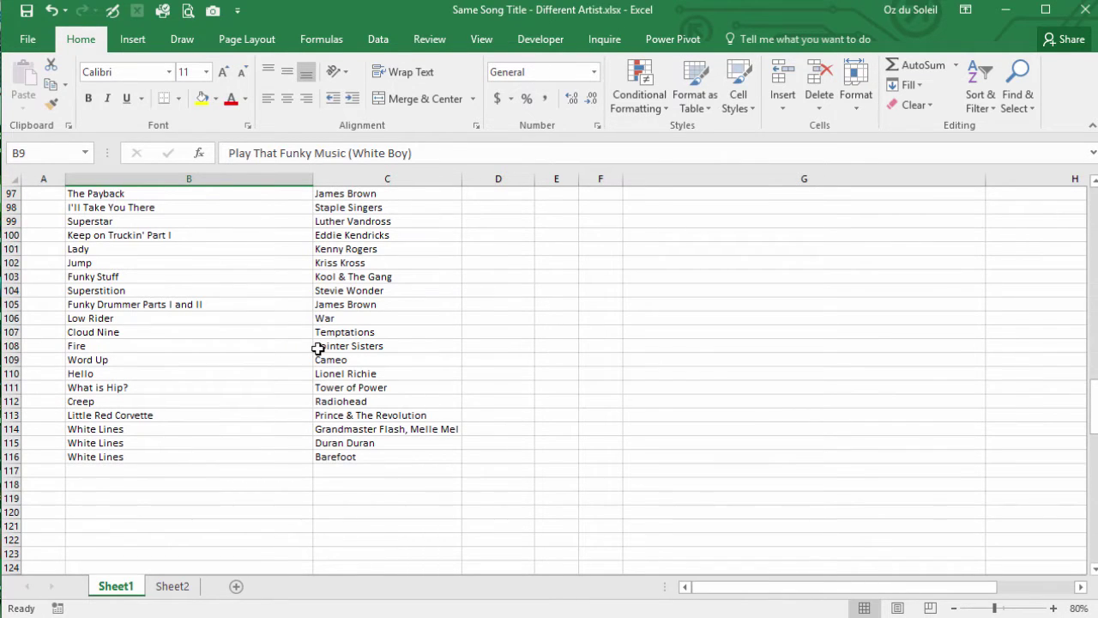
{"action": "scroll", "coordinate": [318, 349], "scroll_direction": "up", "scroll_amount": 15}
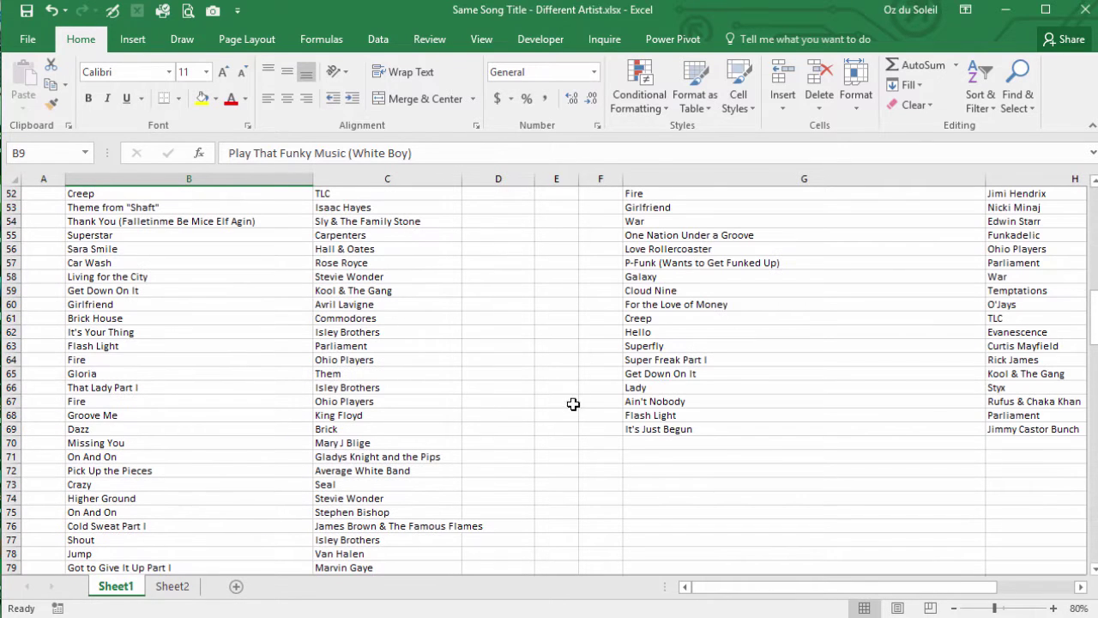
{"action": "left_click", "coordinate": [654, 429]}
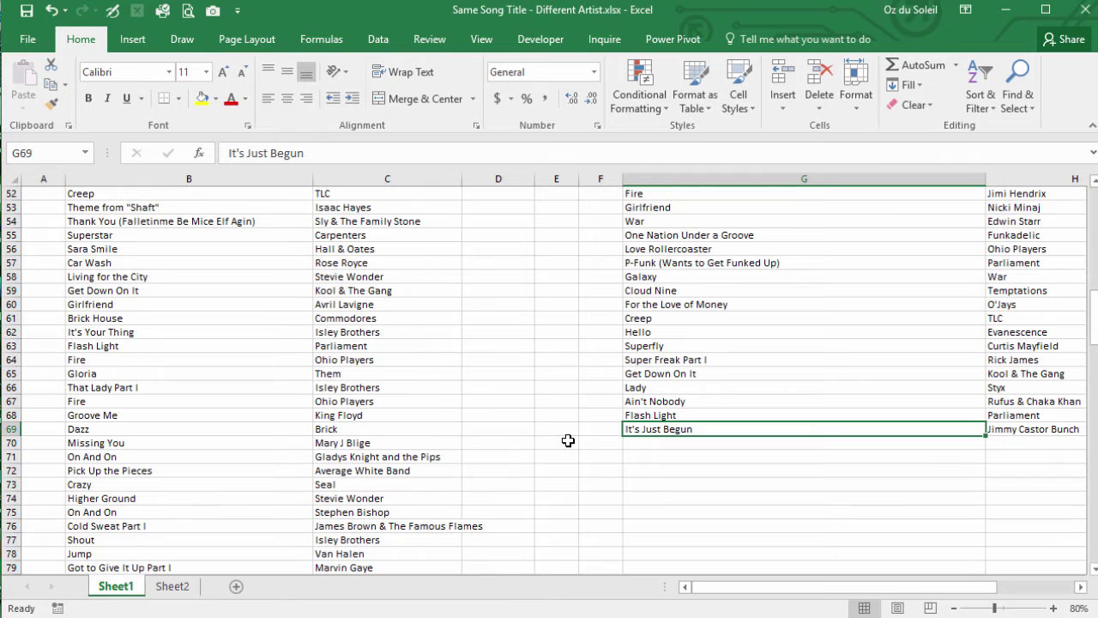
{"action": "scroll", "coordinate": [568, 440], "scroll_direction": "up", "scroll_amount": 17}
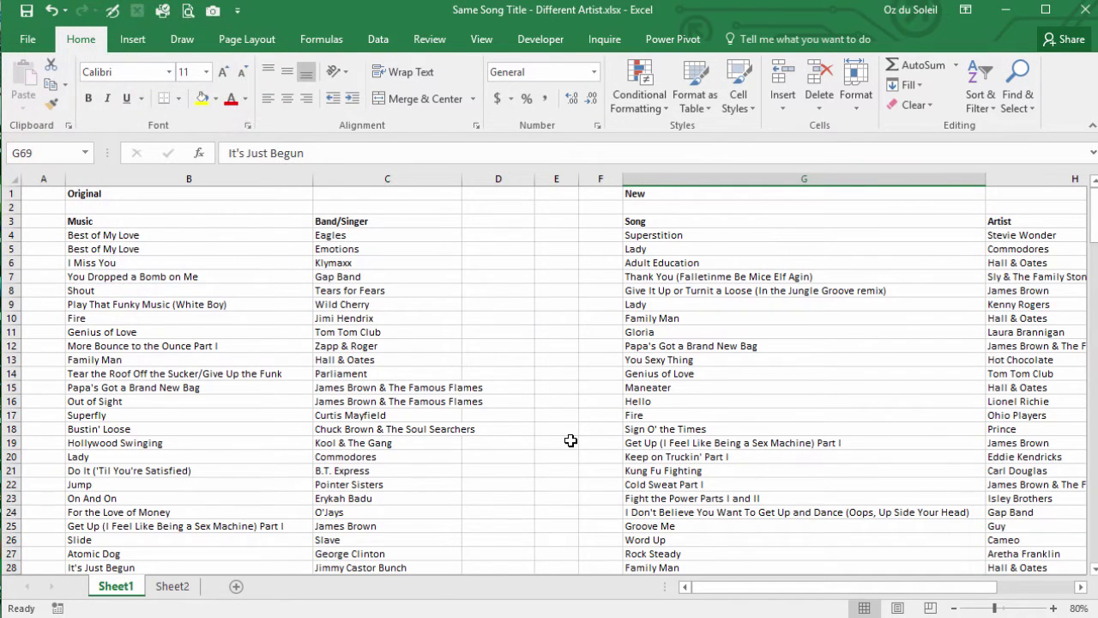
Format the Original range B3:C116 as a Medium grey banded table with headers
{"action": "left_click", "coordinate": [385, 374]}
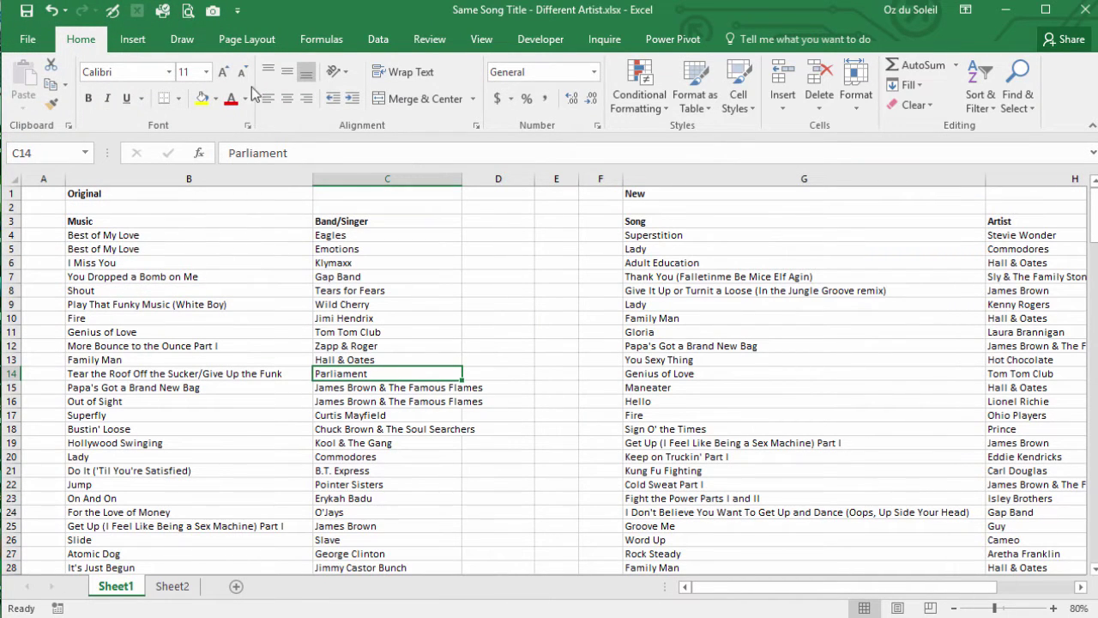
{"action": "left_click", "coordinate": [697, 110]}
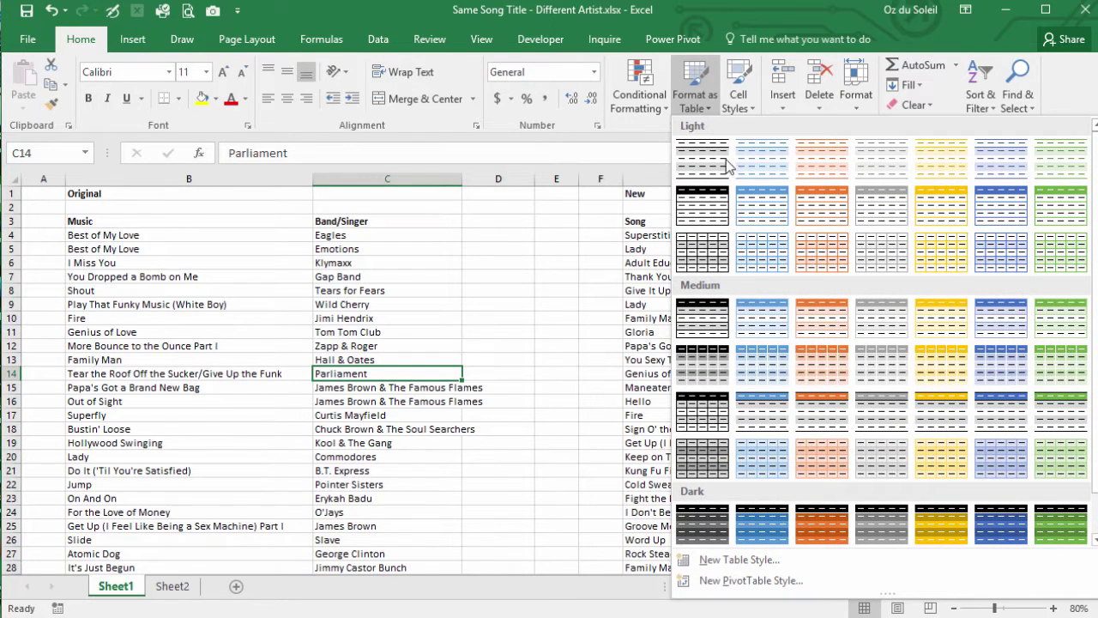
{"action": "left_click", "coordinate": [707, 331]}
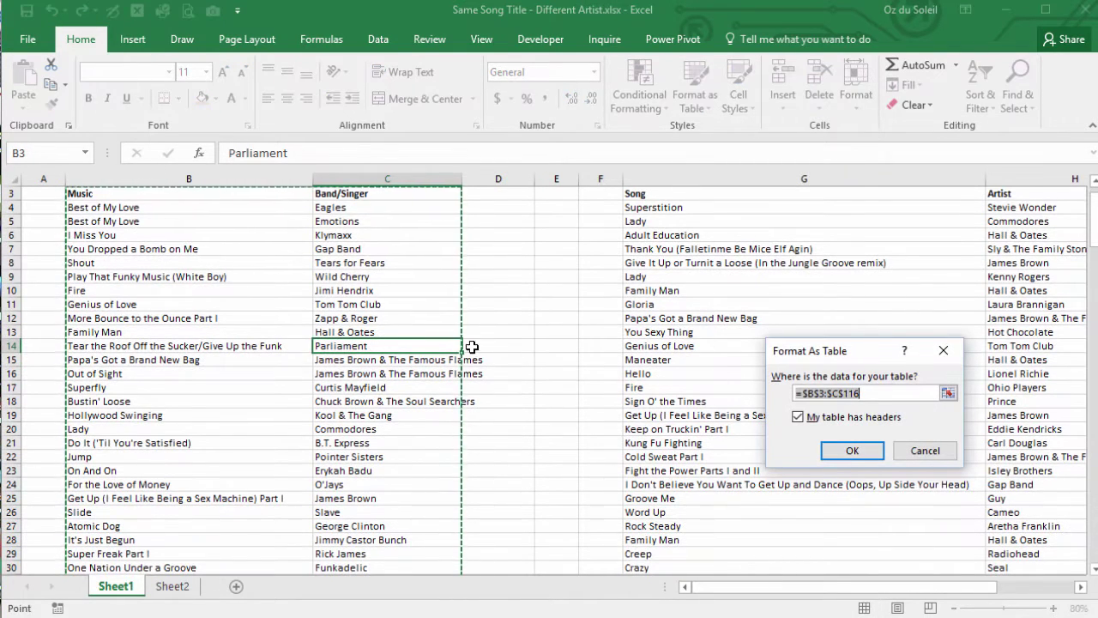
{"action": "left_click", "coordinate": [837, 453]}
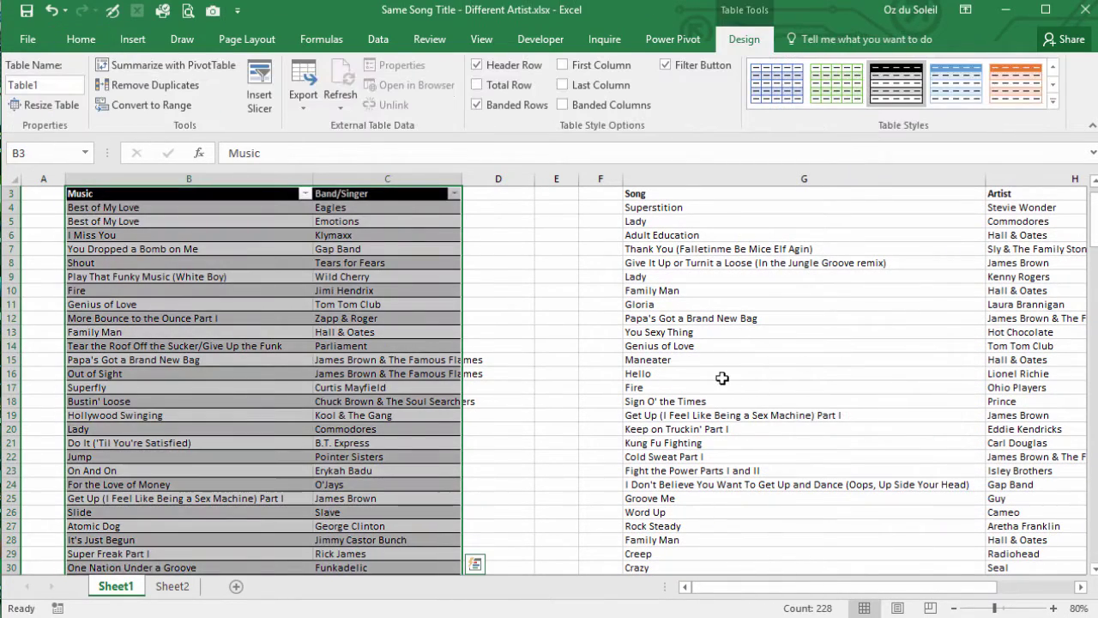
{"action": "left_click", "coordinate": [724, 375]}
{"action": "left_click", "coordinate": [317, 327]}
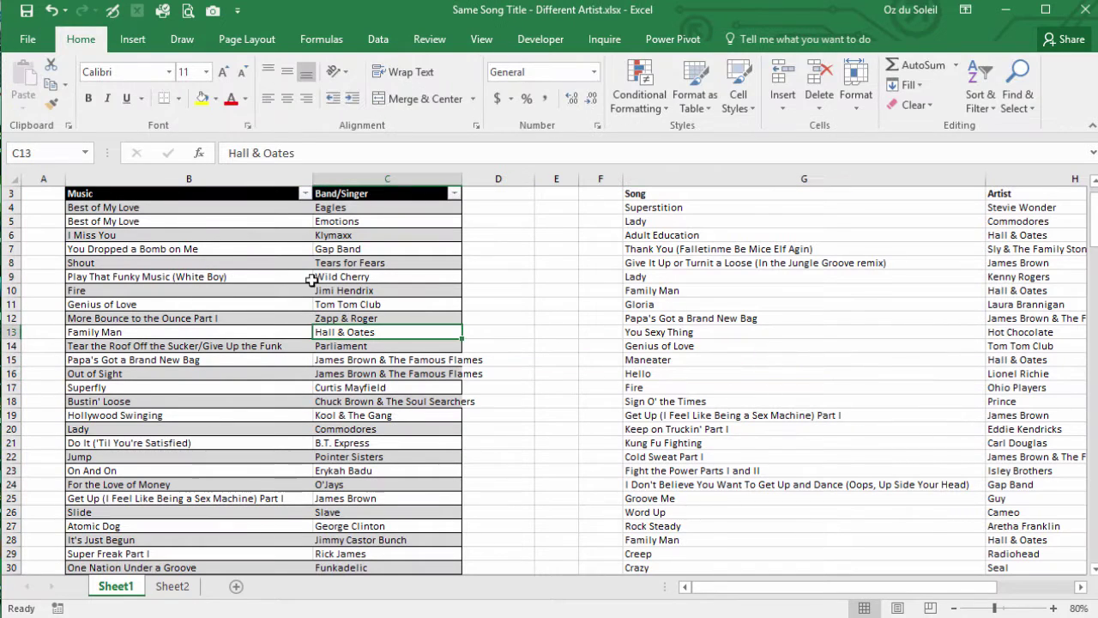
Hide the sheet gridlines and format New list G3:H69 as a dark blue table with headers
{"action": "left_click", "coordinate": [483, 43]}
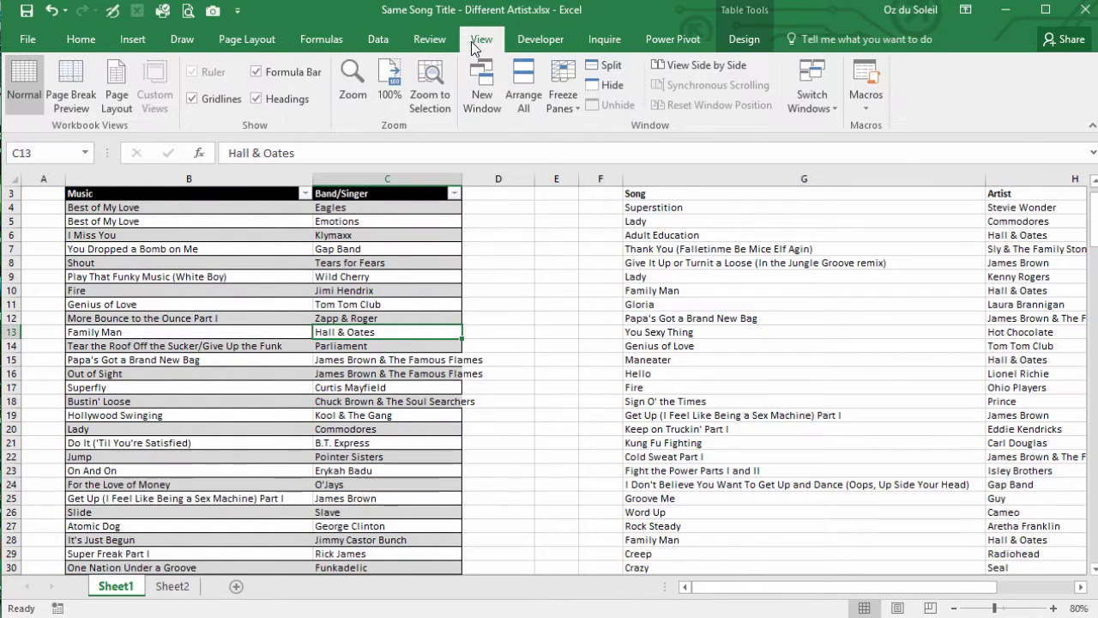
{"action": "left_click", "coordinate": [193, 99]}
{"action": "left_click", "coordinate": [723, 426]}
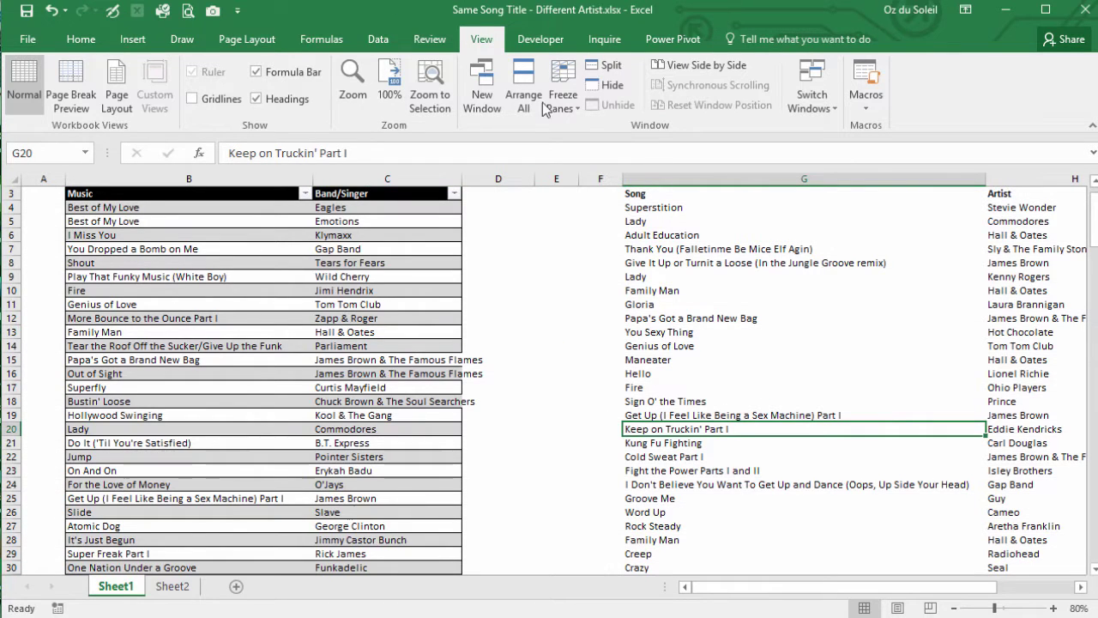
{"action": "left_click", "coordinate": [75, 38]}
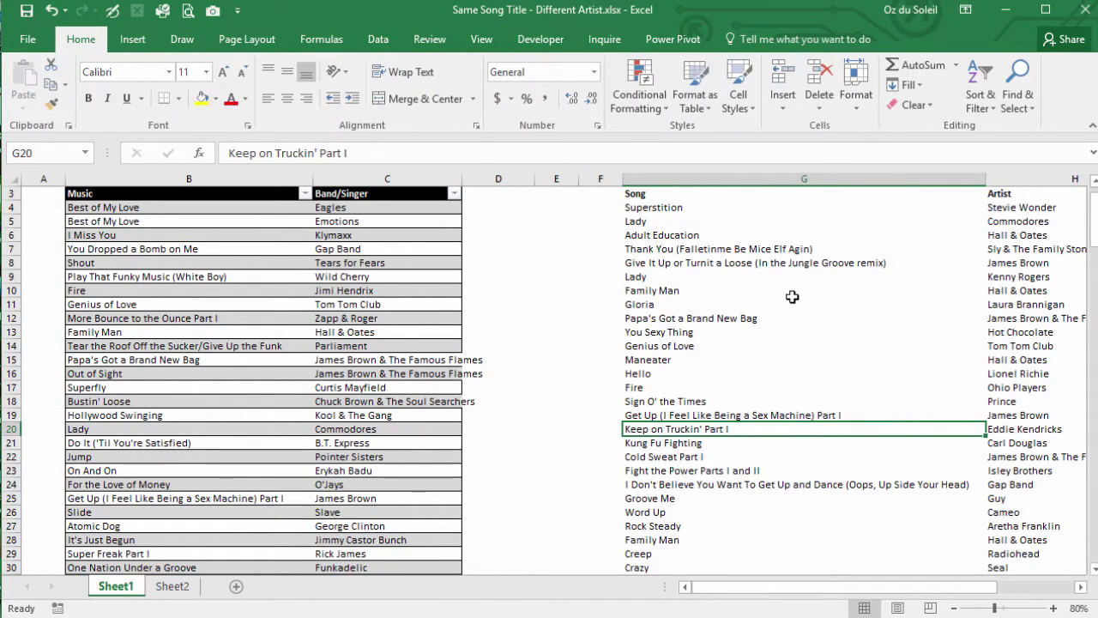
{"action": "left_click", "coordinate": [691, 104]}
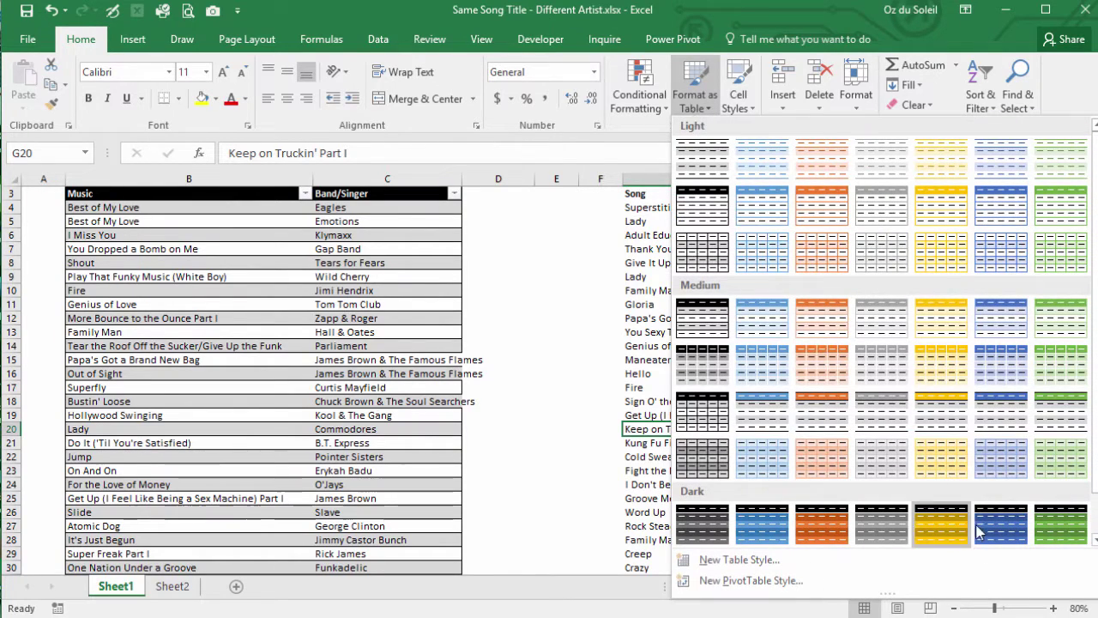
{"action": "left_click", "coordinate": [1007, 546]}
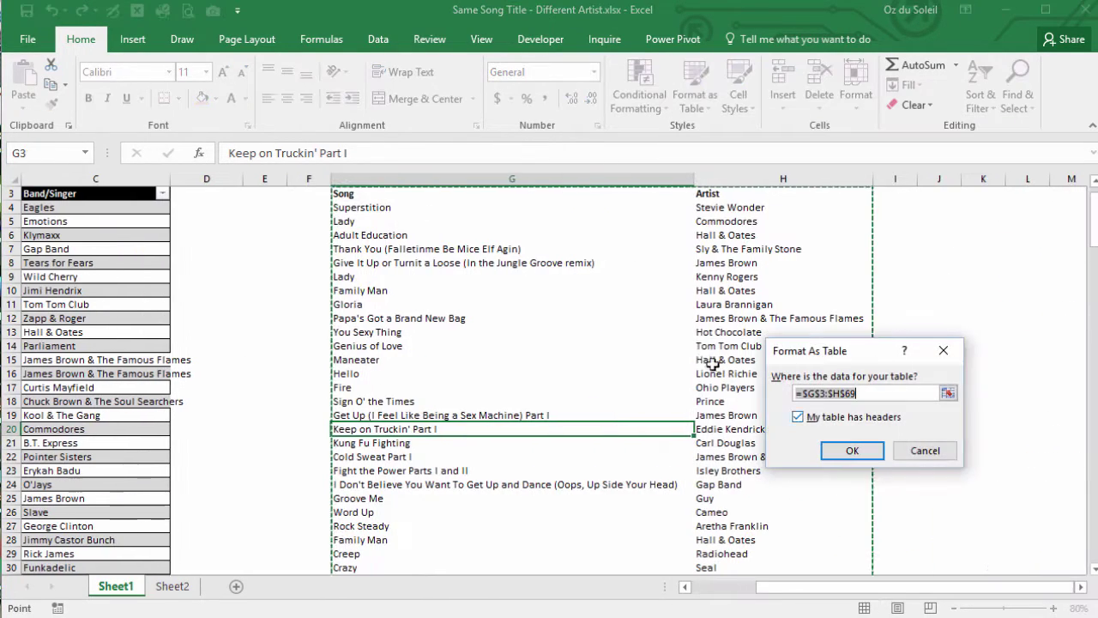
{"action": "left_click", "coordinate": [851, 453]}
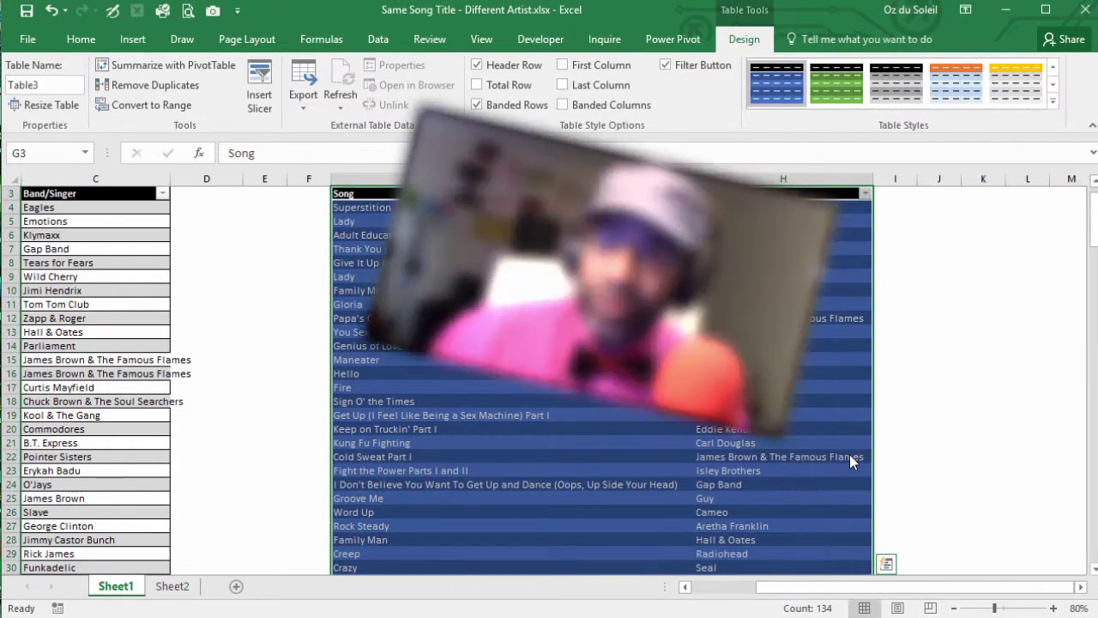
{"action": "left_click", "coordinate": [752, 442]}
{"action": "scroll", "coordinate": [750, 436], "scroll_direction": "up", "scroll_amount": 1}
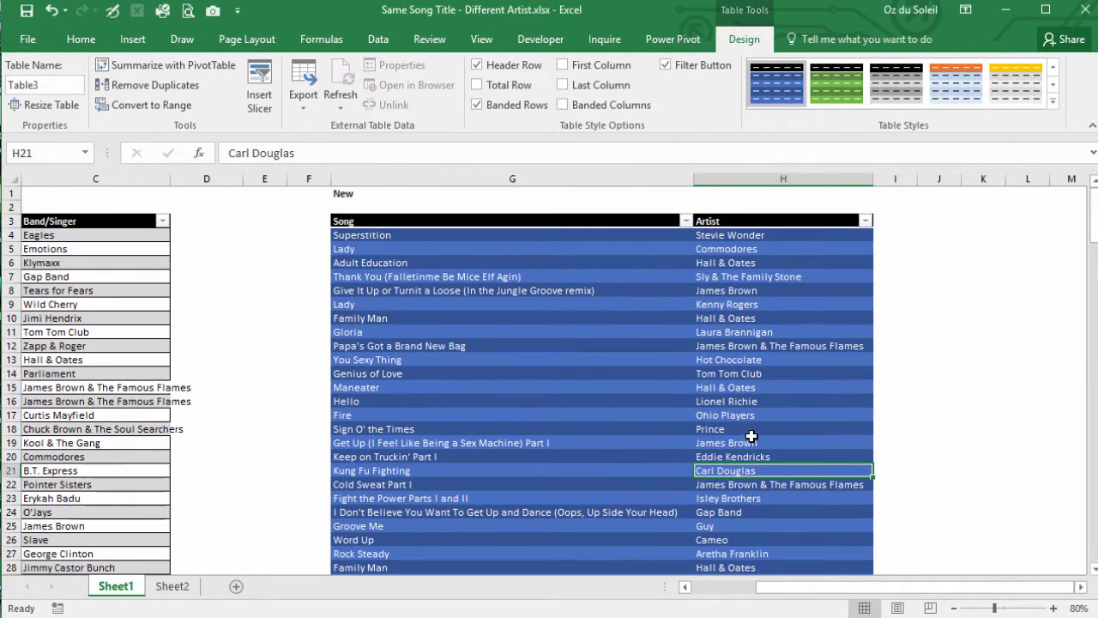
{"action": "left_click_drag", "start_coordinate": [755, 591], "coordinate": [706, 587]}
Load the Original table into the query editor and rename the query from Table1 to Original
{"action": "left_click", "coordinate": [205, 330]}
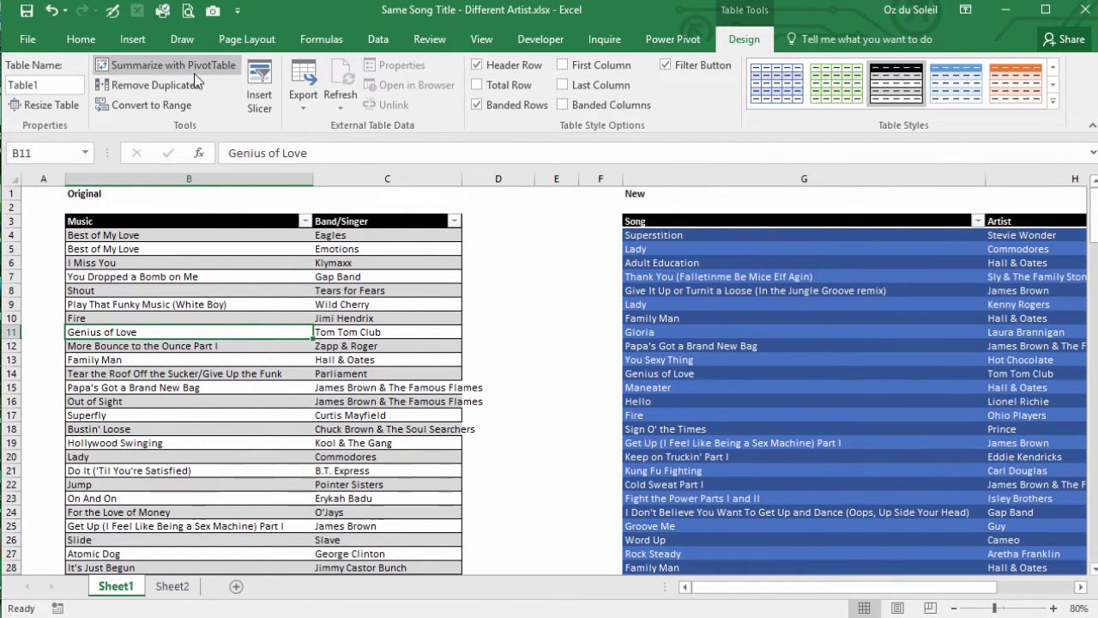
{"action": "left_click", "coordinate": [377, 40]}
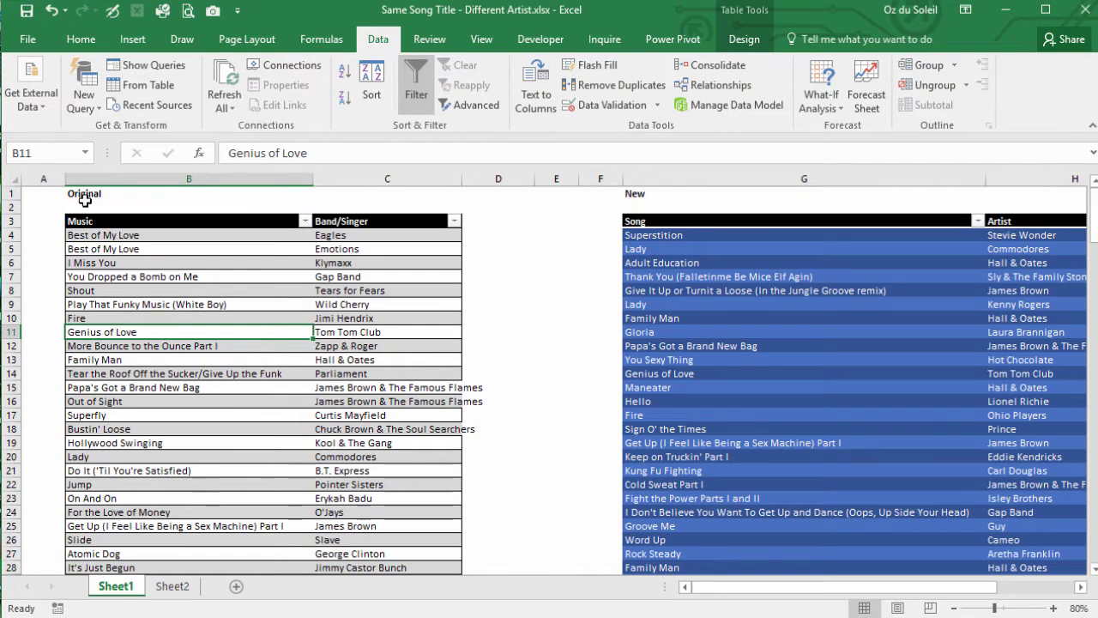
{"action": "left_click", "coordinate": [131, 89]}
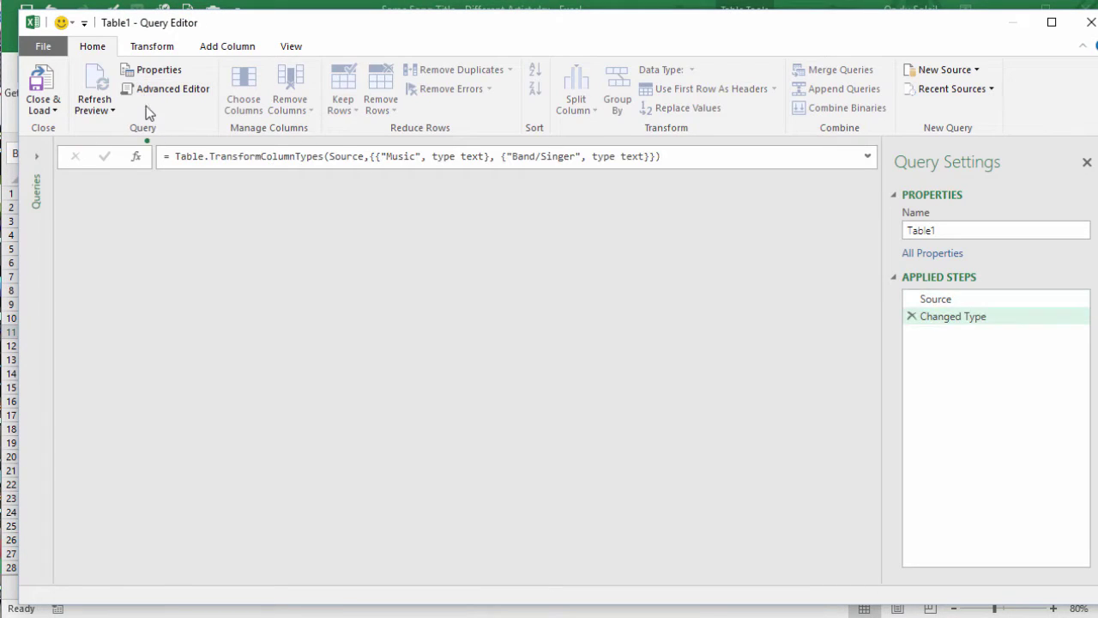
{"action": "left_click", "coordinate": [913, 230]}
{"action": "double_click", "coordinate": [913, 230]}
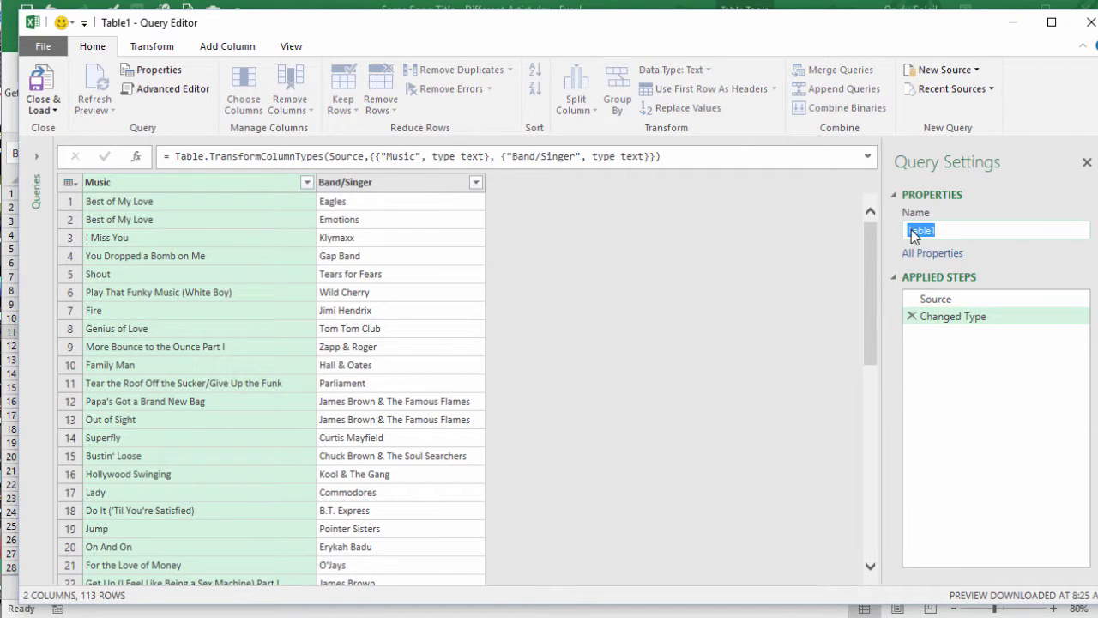
{"action": "type", "text": "S"}
{"action": "type", "text": "riginal"}
Load the Original query as a connection only
{"action": "left_click", "coordinate": [49, 111]}
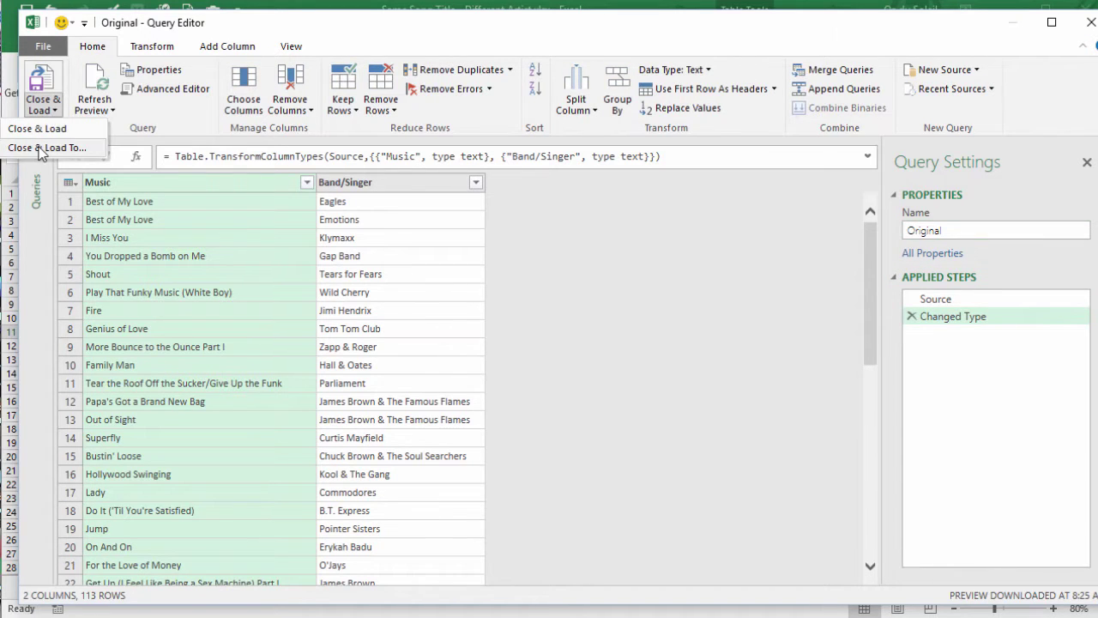
{"action": "left_click", "coordinate": [43, 148]}
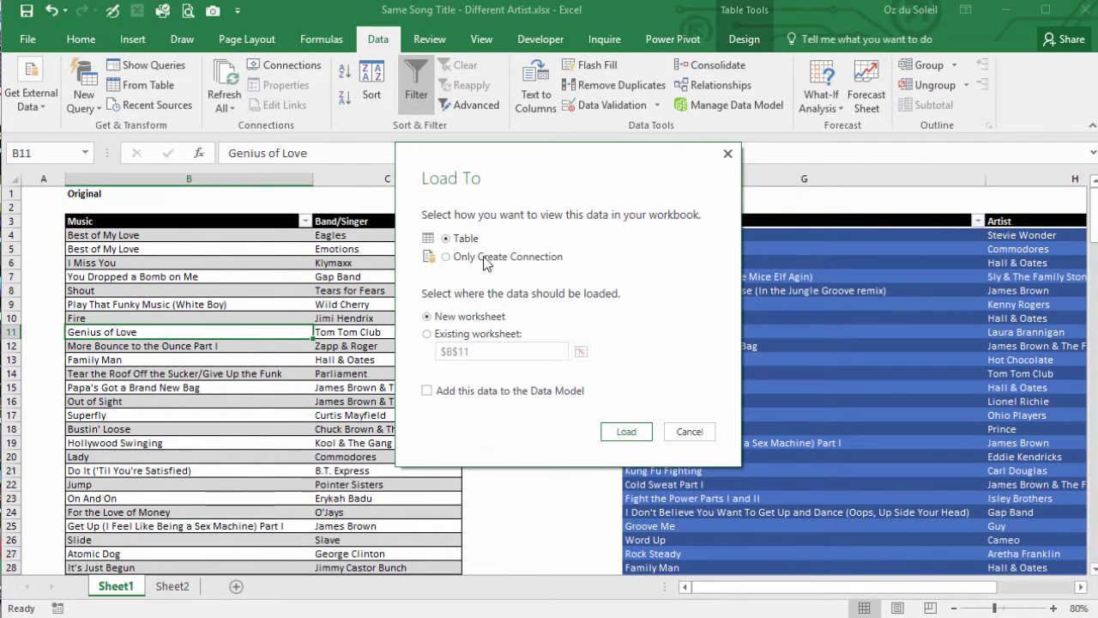
{"action": "left_click", "coordinate": [487, 260]}
{"action": "left_click", "coordinate": [612, 438]}
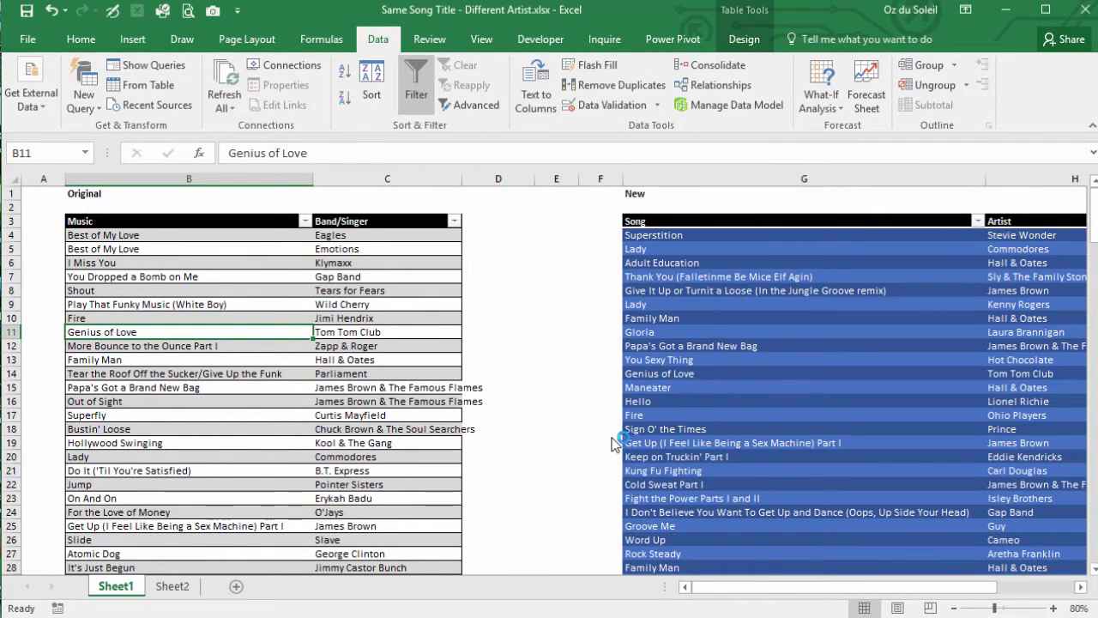
Load the New table into the query editor and rename the query from Table3 to New
{"action": "left_click", "coordinate": [697, 375]}
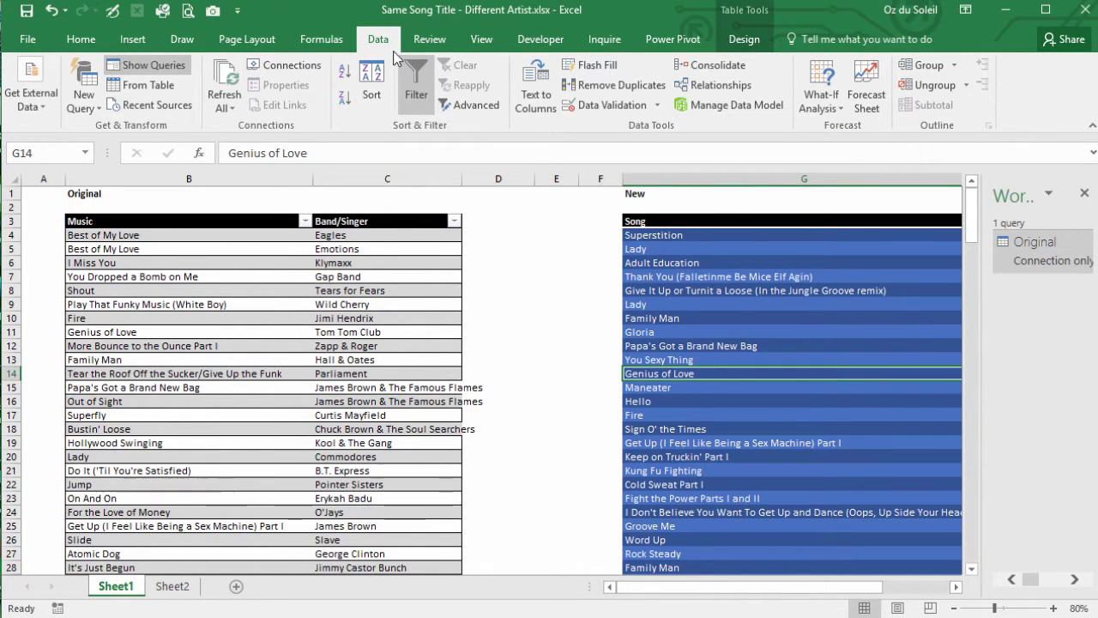
{"action": "left_click", "coordinate": [141, 85]}
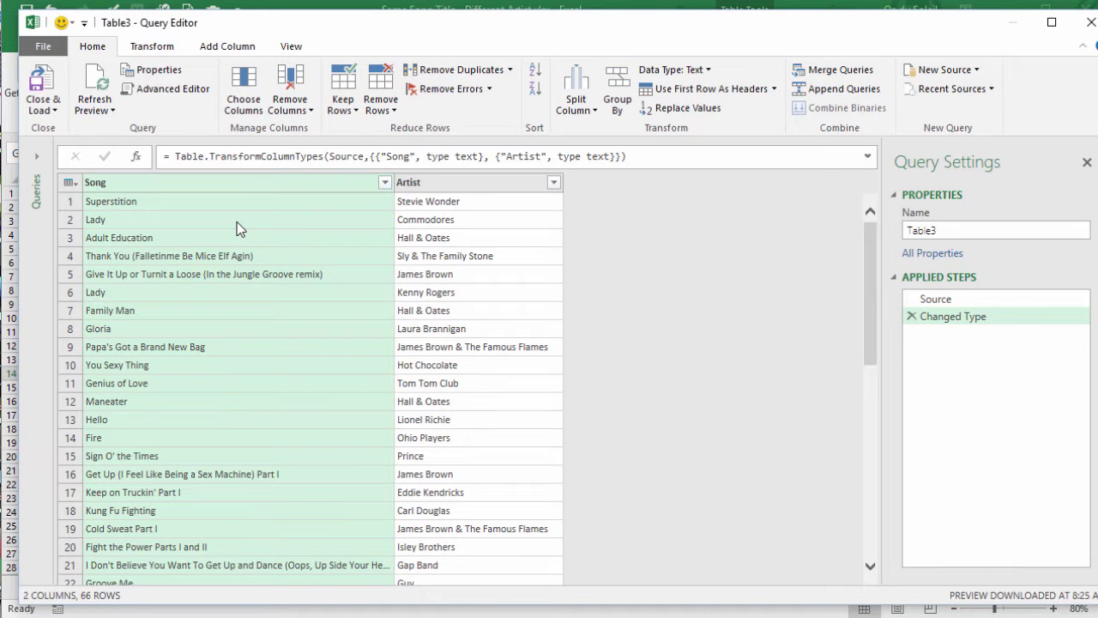
{"action": "left_click", "coordinate": [911, 231]}
{"action": "double_click", "coordinate": [914, 230]}
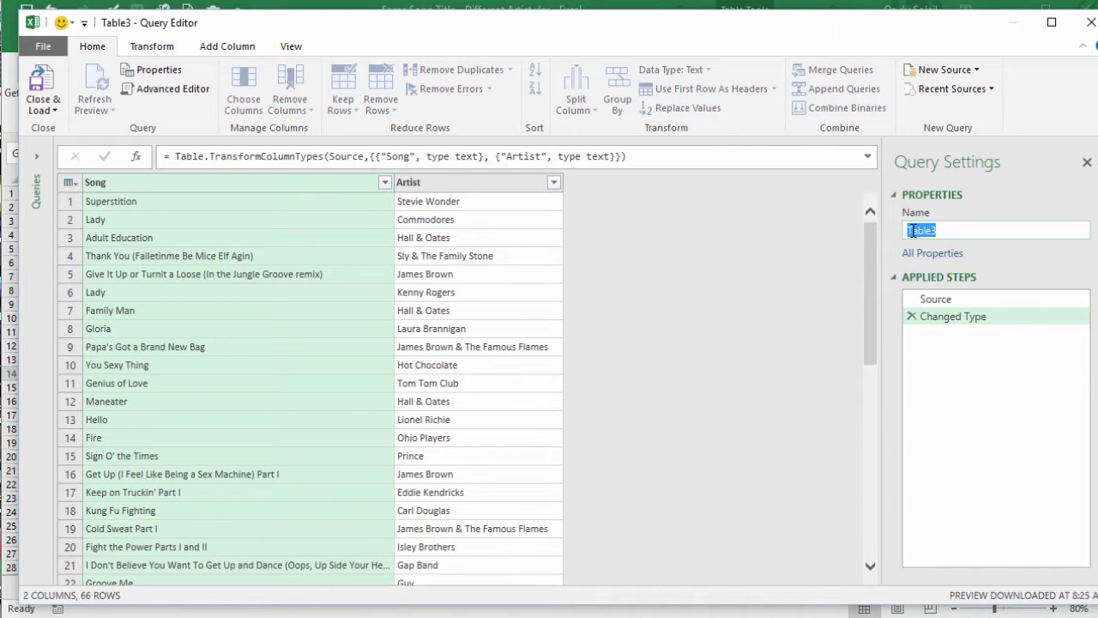
{"action": "type", "text": "New"}
{"action": "key", "text": "Return"}
Load the New query as a connection only
{"action": "left_click", "coordinate": [35, 108]}
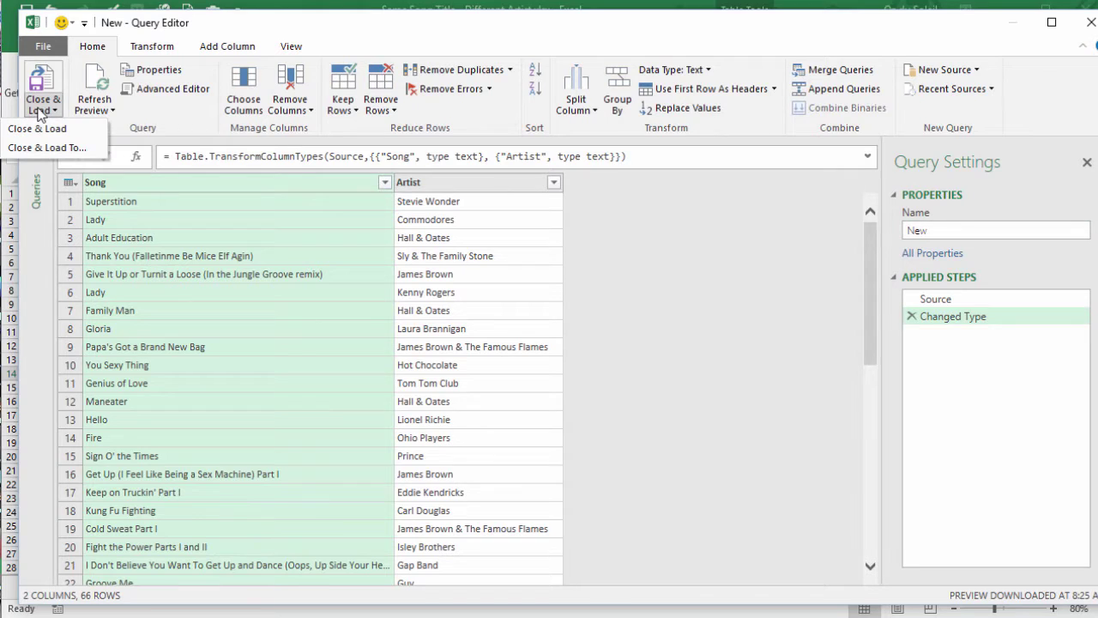
{"action": "left_click", "coordinate": [33, 128]}
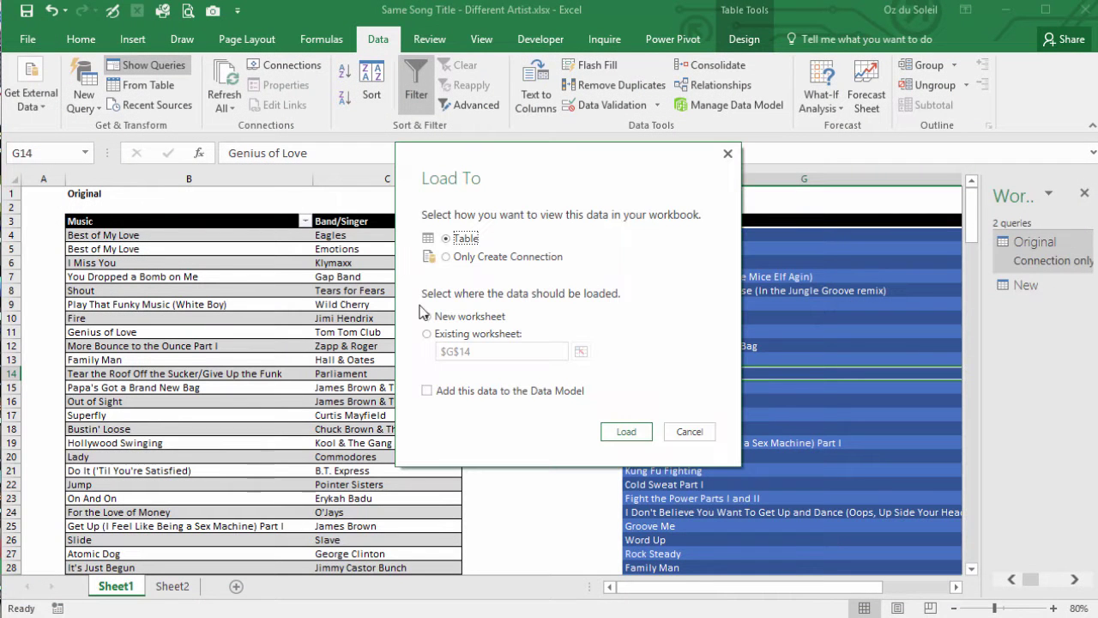
{"action": "left_click", "coordinate": [466, 258]}
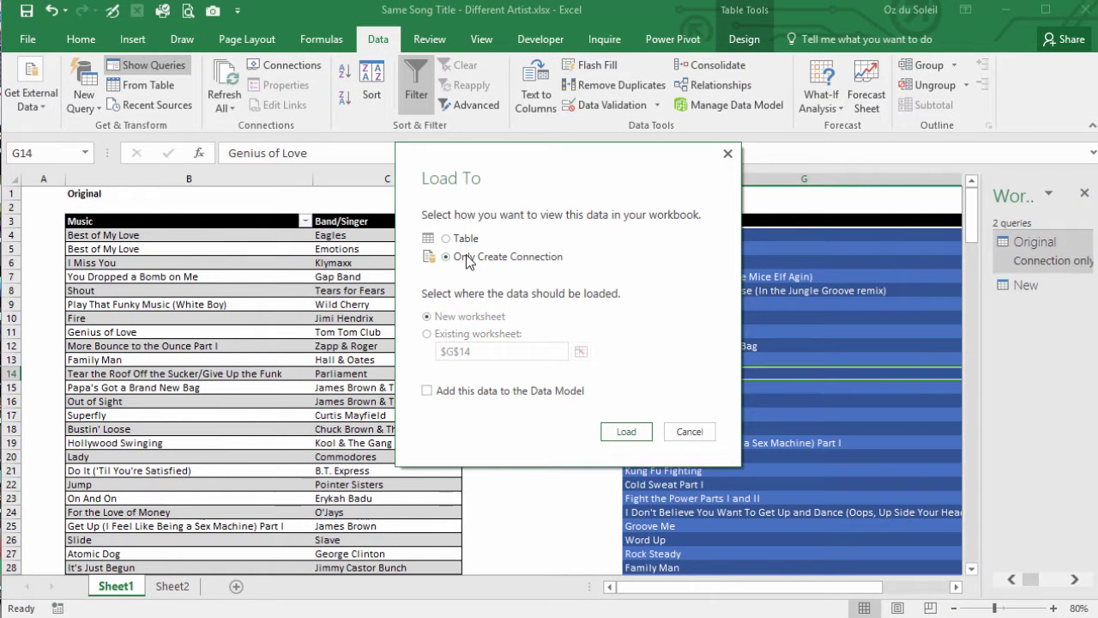
{"action": "left_click", "coordinate": [623, 431]}
{"action": "left_click", "coordinate": [701, 442]}
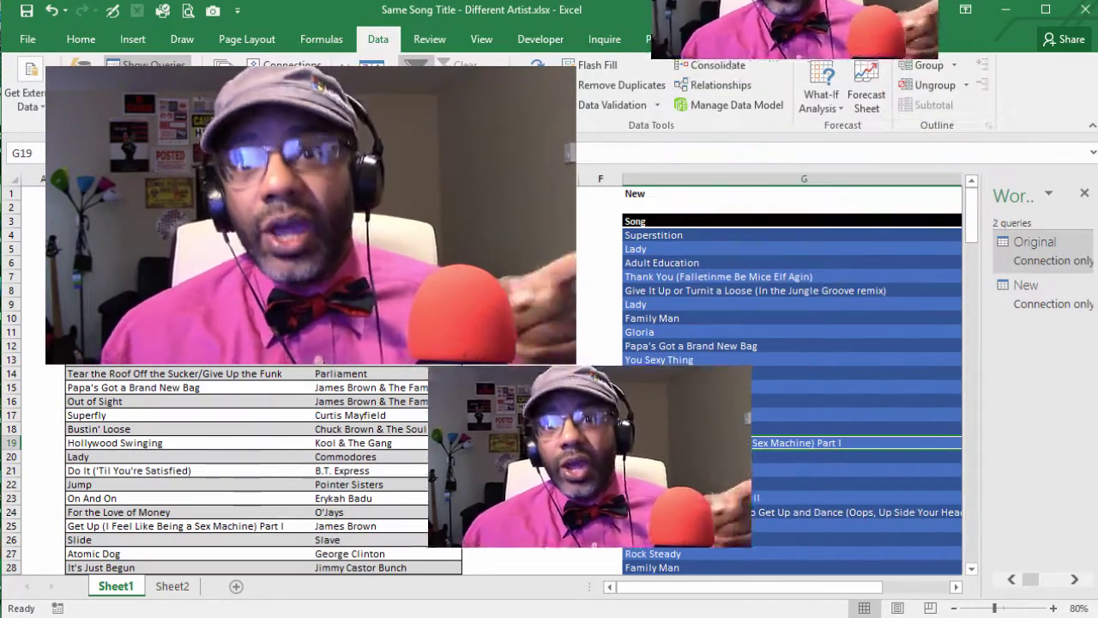
{"action": "left_click", "coordinate": [350, 363]}
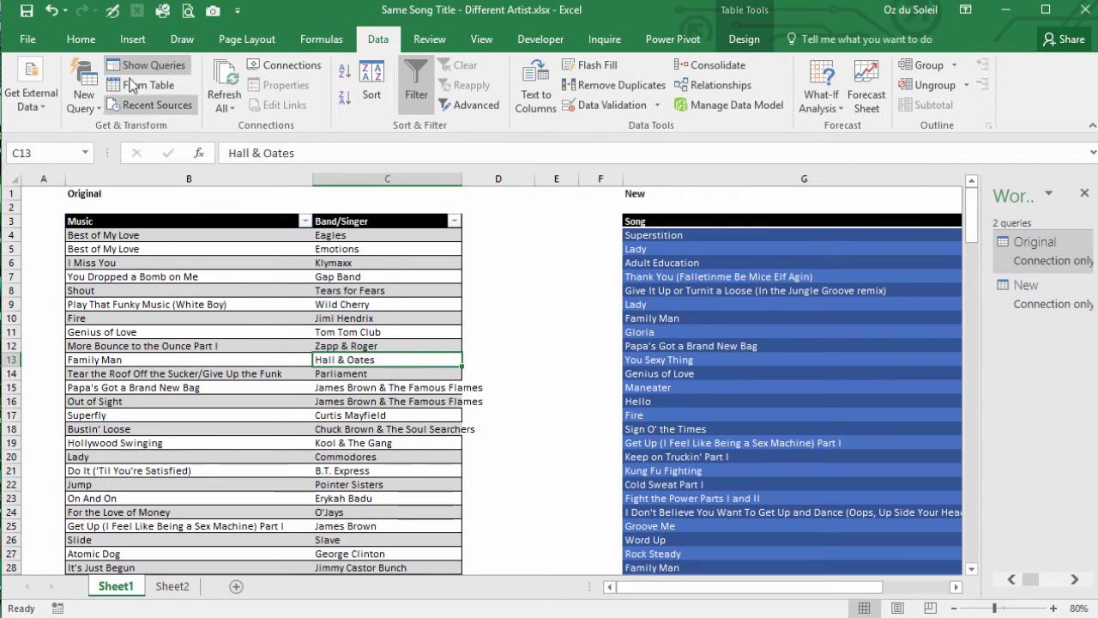
Start a Combine Queries merge with Original as the first table and New as the second
{"action": "left_click", "coordinate": [92, 108]}
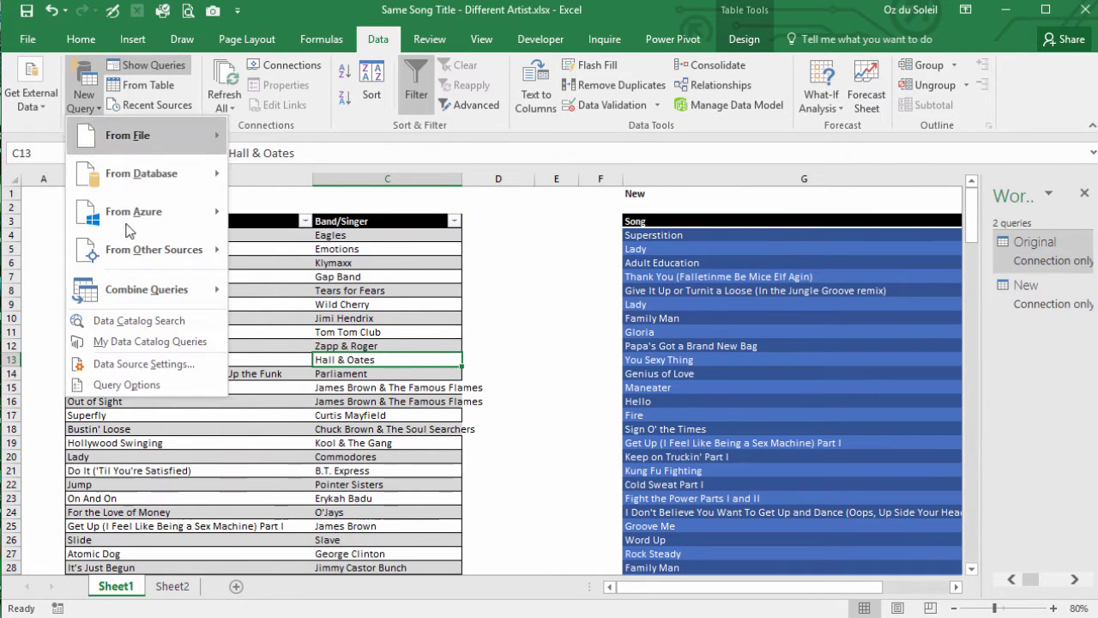
{"action": "mouse_move", "coordinate": [172, 291]}
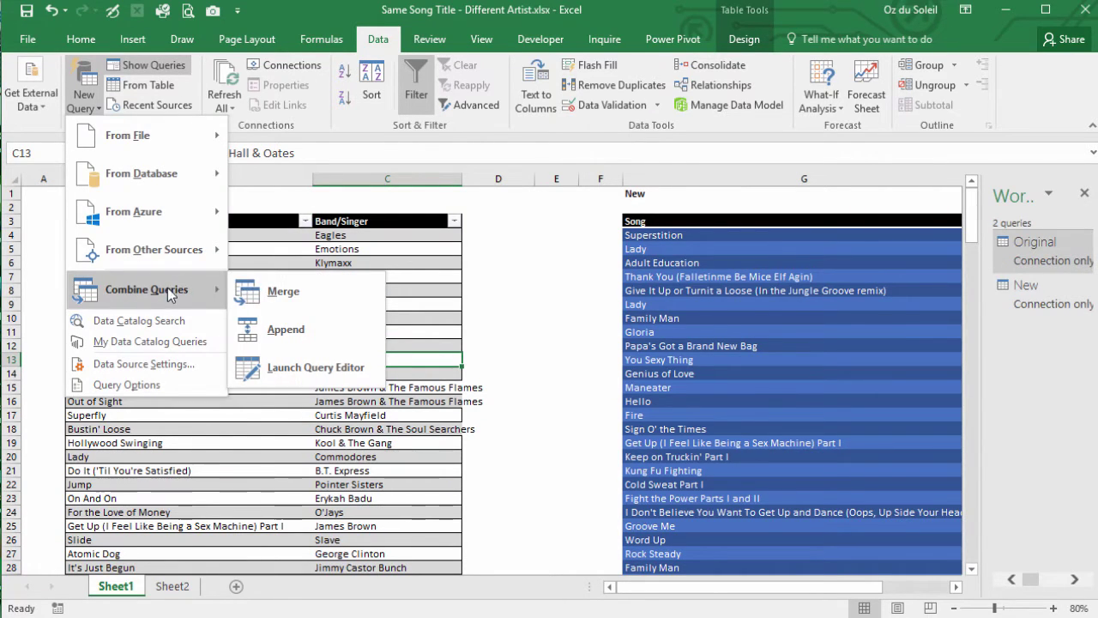
{"action": "left_click", "coordinate": [268, 292]}
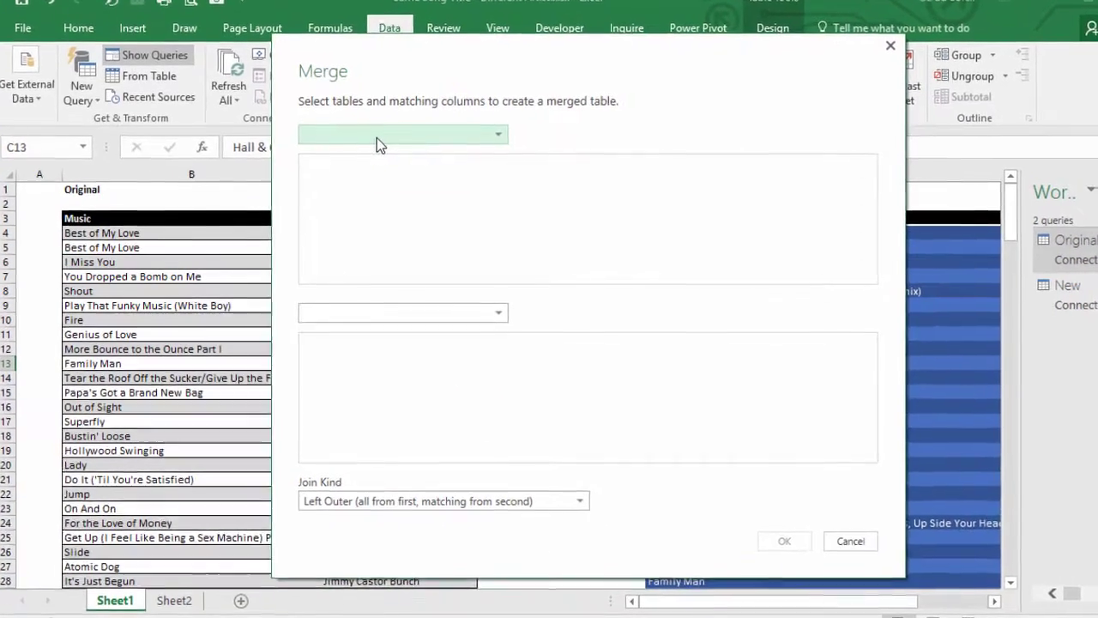
{"action": "left_click", "coordinate": [378, 135]}
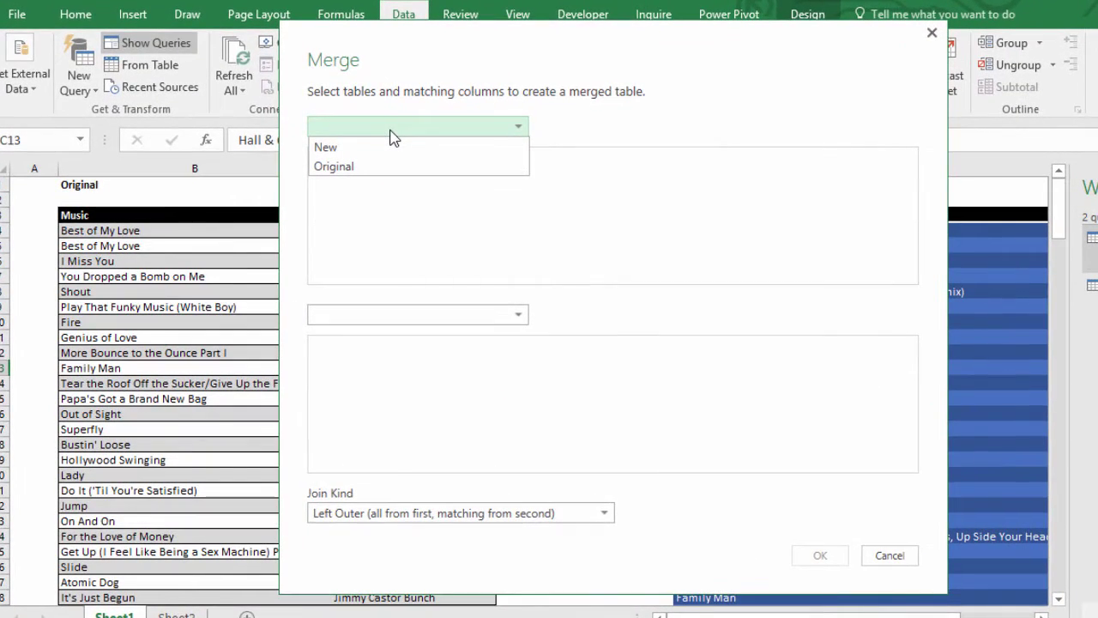
{"action": "left_click", "coordinate": [343, 167]}
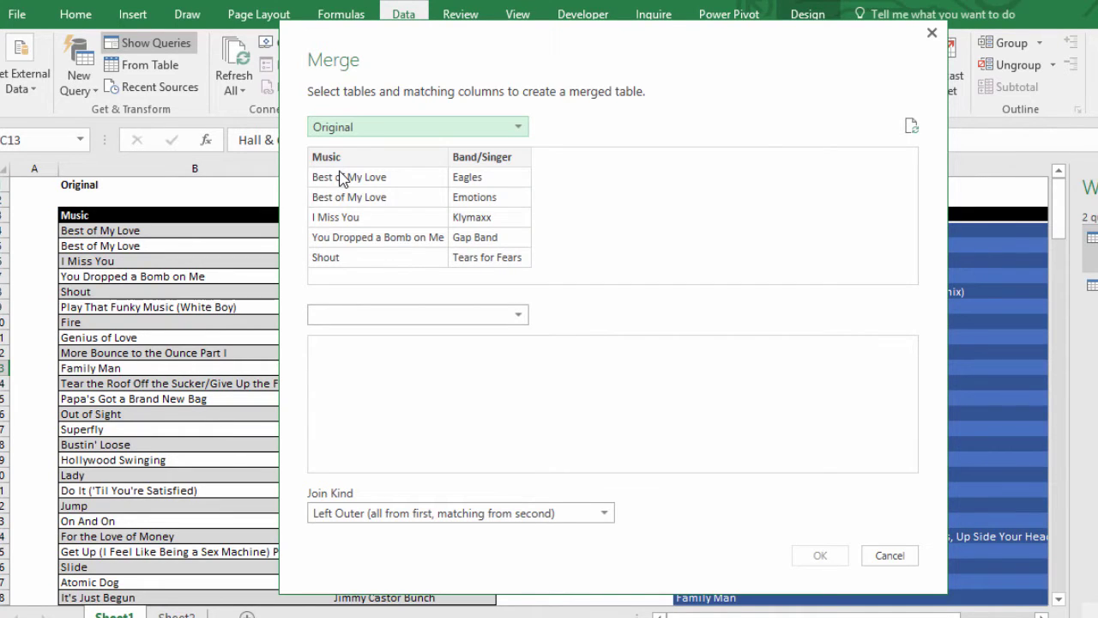
{"action": "left_click", "coordinate": [506, 321]}
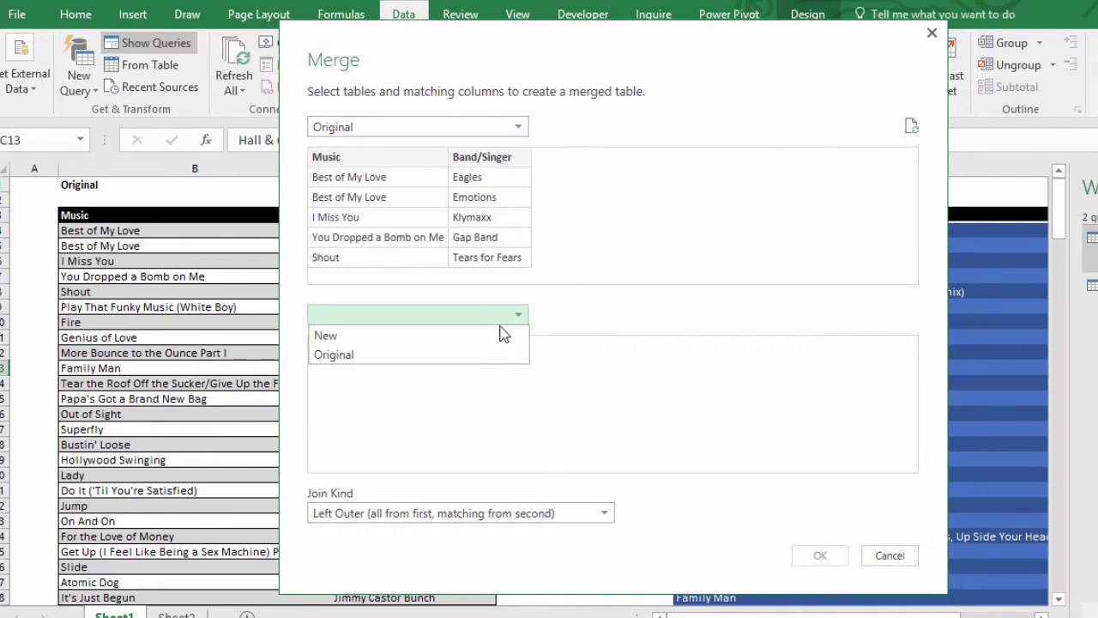
{"action": "left_click", "coordinate": [497, 336]}
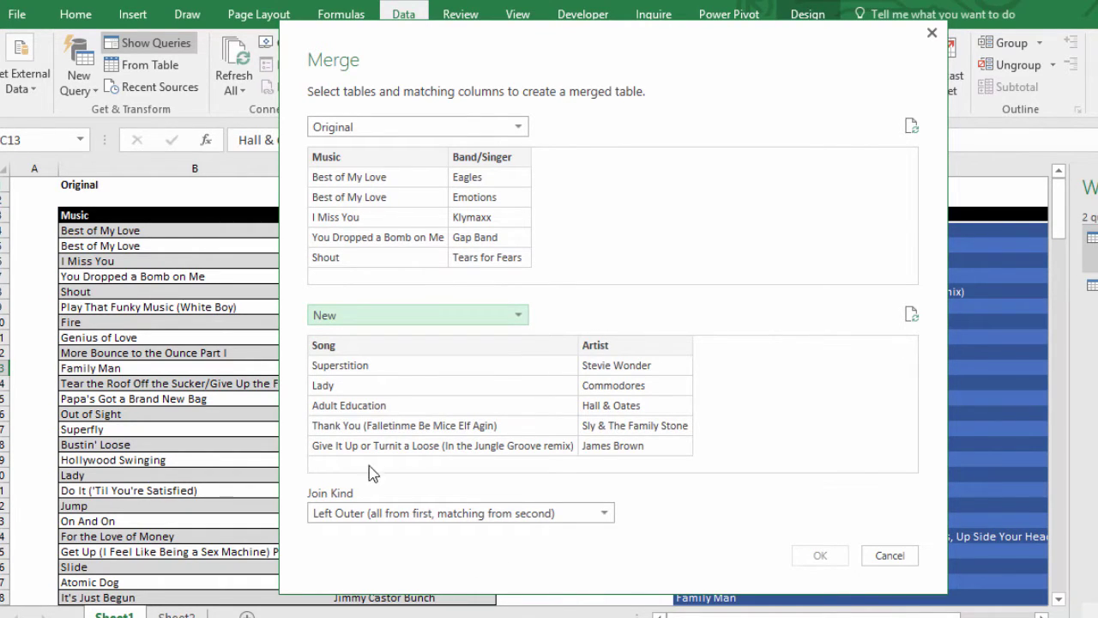
Use Song+Artist and Music+Band/Singer as the match columns, with join kind Left Anti
{"action": "left_click", "coordinate": [359, 350]}
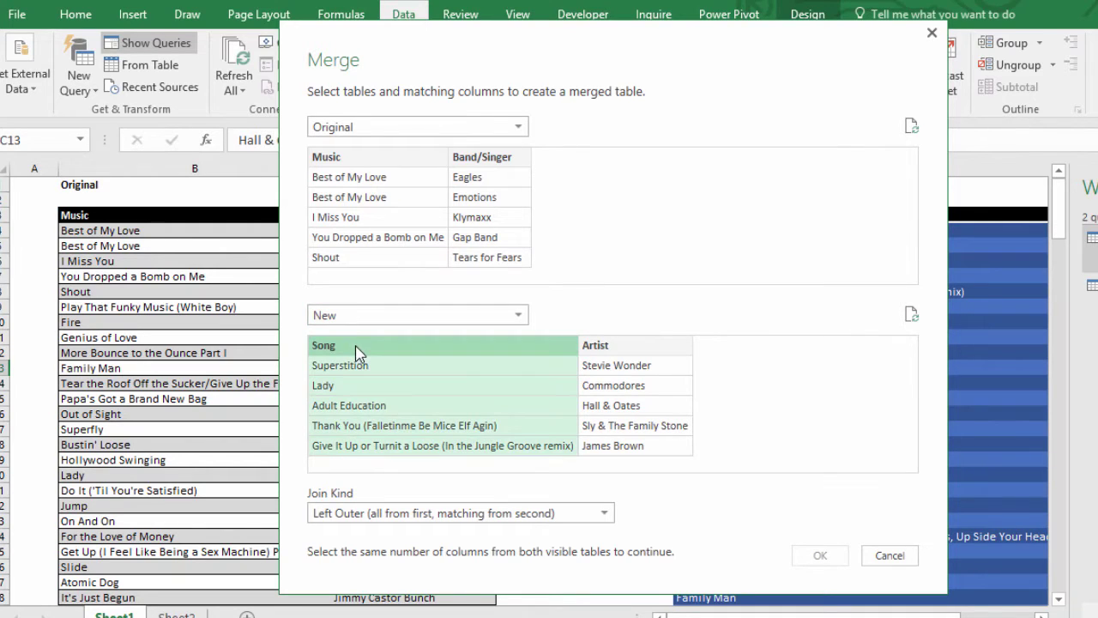
{"action": "left_click", "coordinate": [369, 159]}
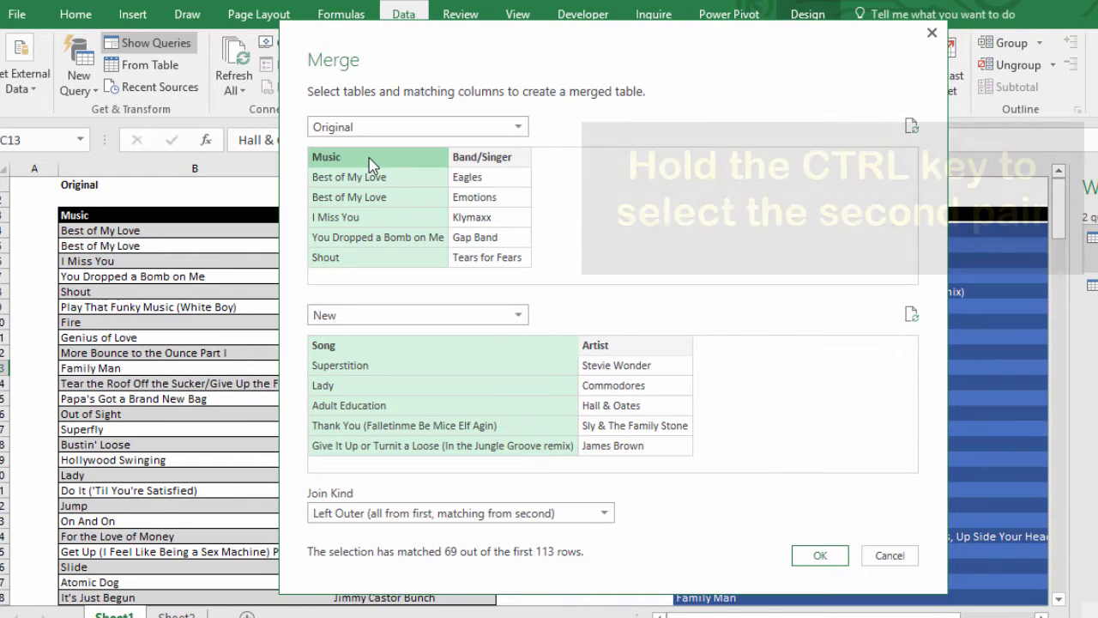
{"action": "left_click", "coordinate": [596, 346], "text": "ctrl"}
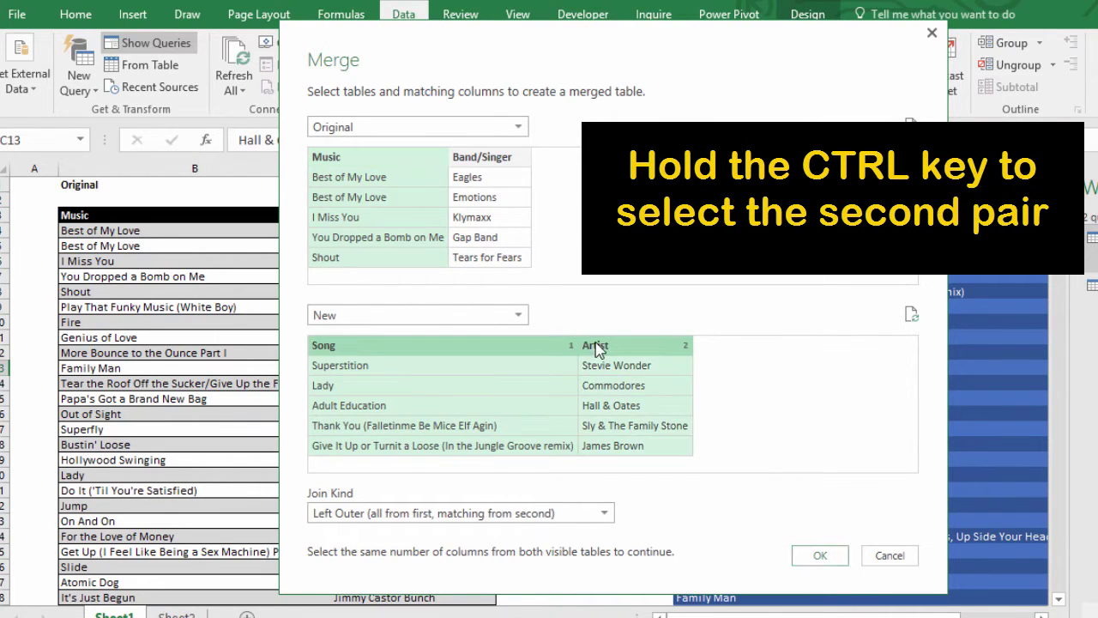
{"action": "left_click", "coordinate": [500, 161], "text": "ctrl"}
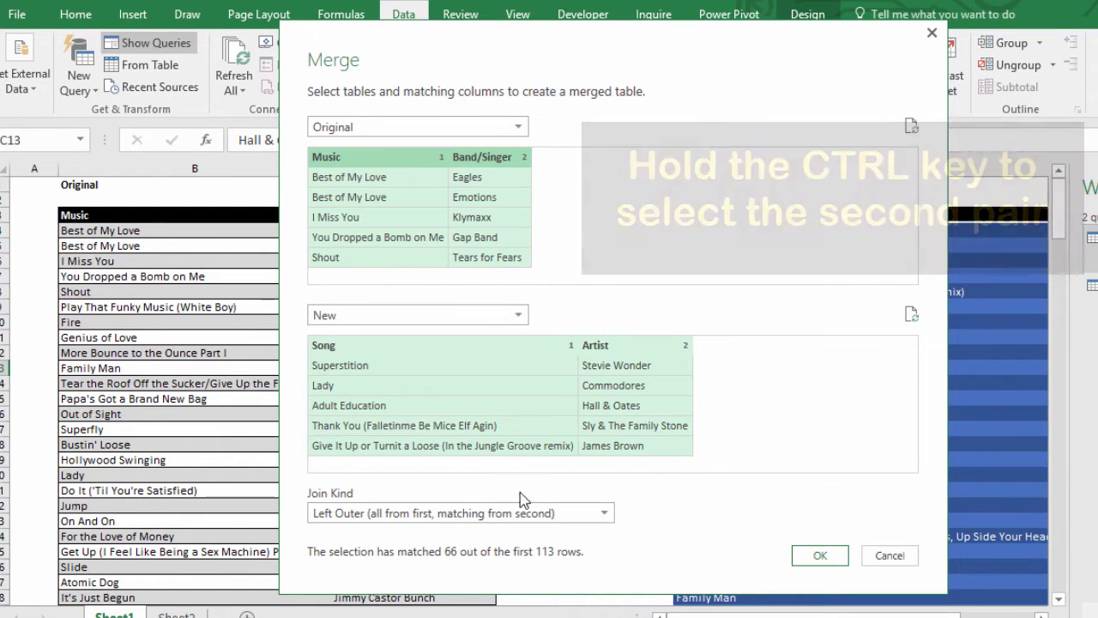
{"action": "left_click", "coordinate": [559, 513]}
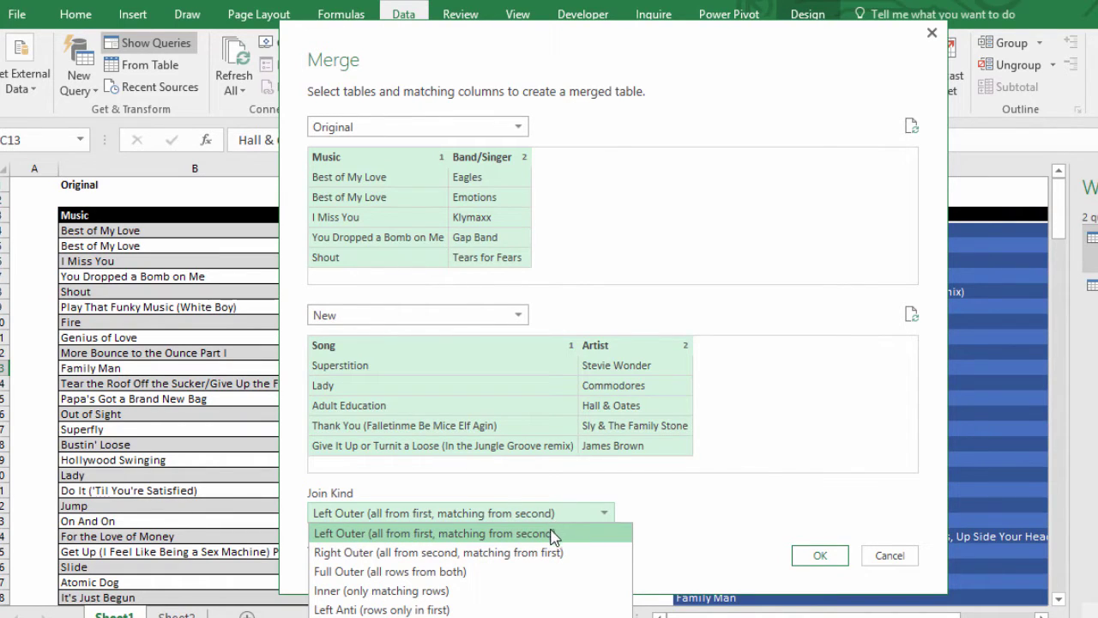
{"action": "left_click", "coordinate": [407, 609]}
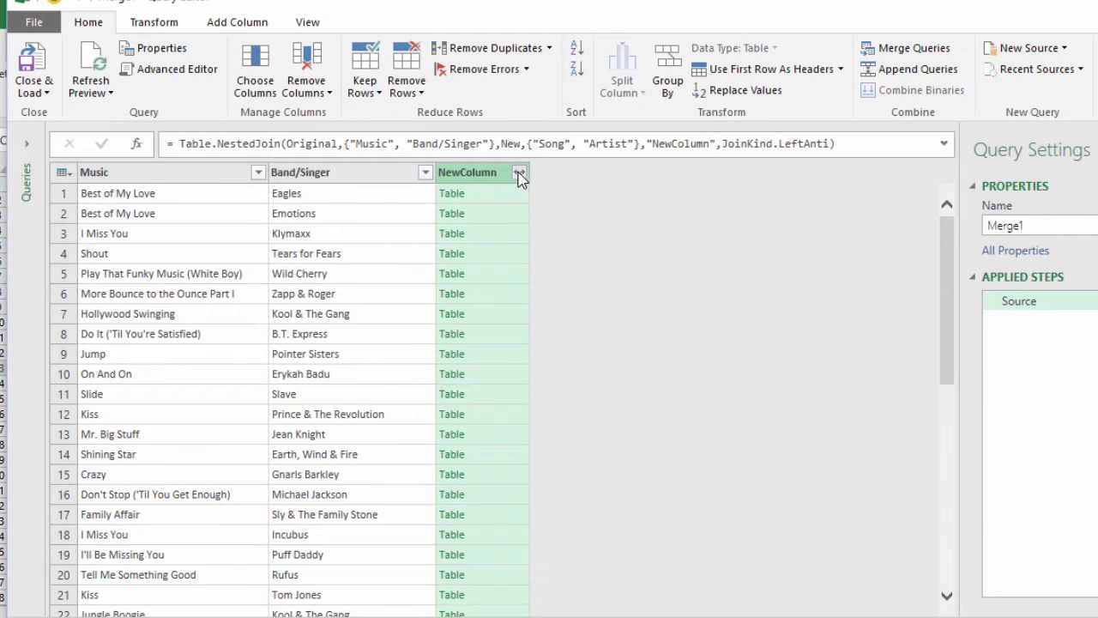
Expand NewColumn into NewColumn.Song and NewColumn.Artist, then review the 47 resulting rows
{"action": "left_click", "coordinate": [519, 173]}
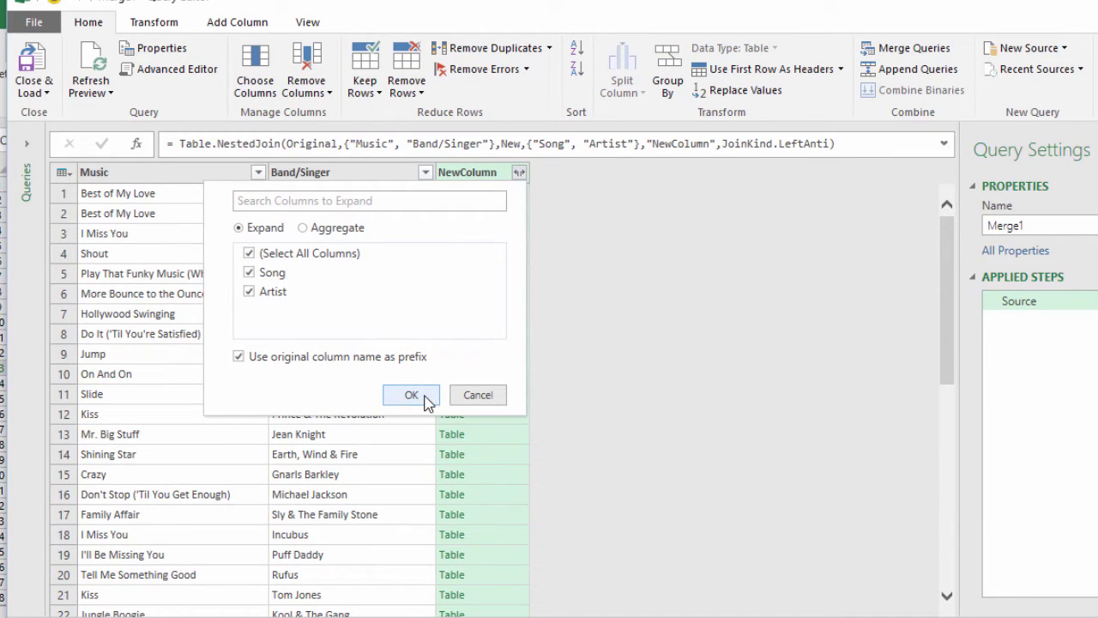
{"action": "key", "text": "Return"}
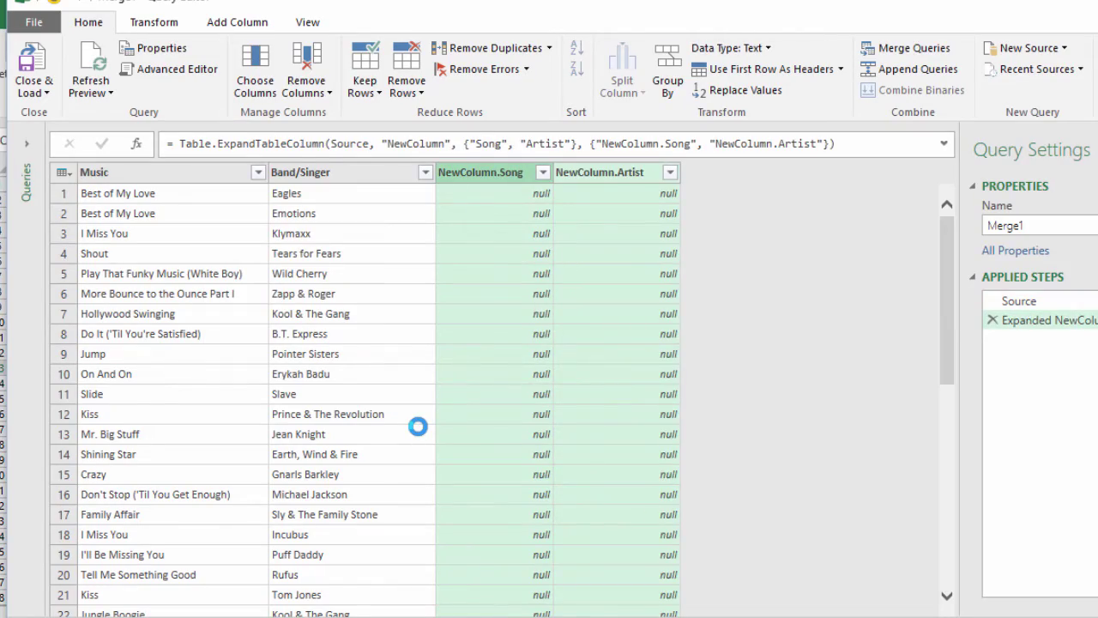
{"action": "scroll", "coordinate": [417, 427], "scroll_direction": "down", "scroll_amount": 8}
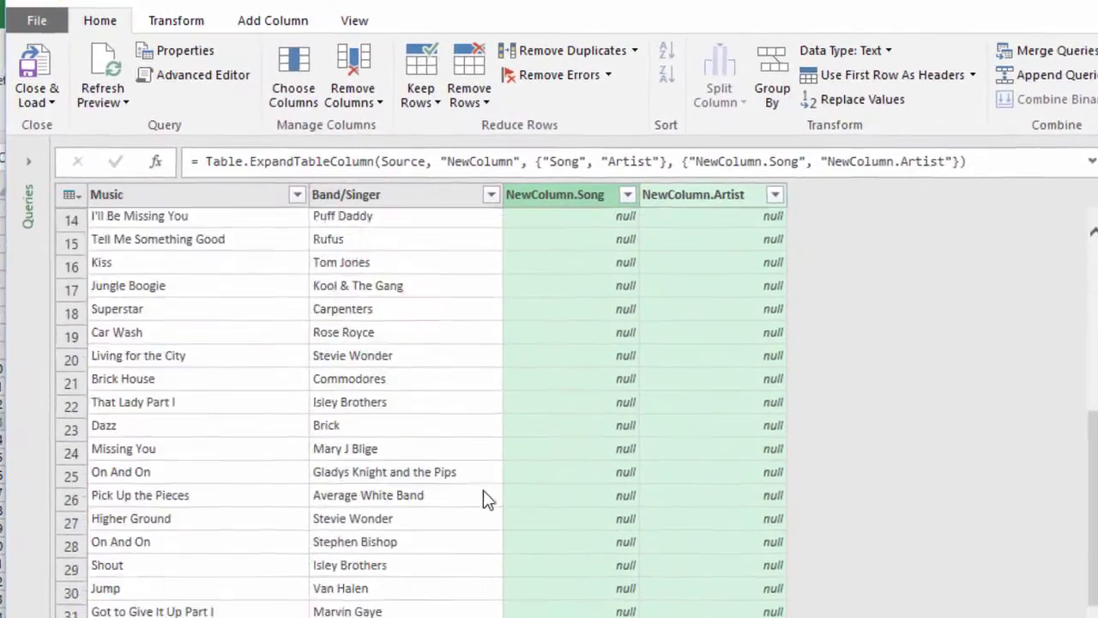
{"action": "scroll", "coordinate": [514, 522], "scroll_direction": "up", "scroll_amount": 8}
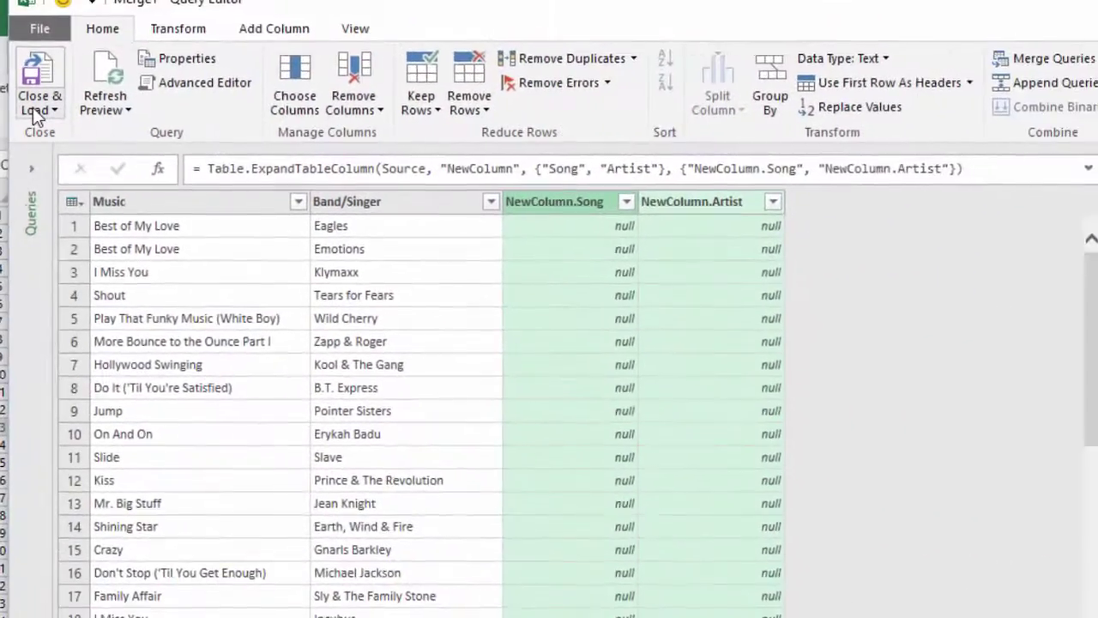
{"action": "left_click", "coordinate": [36, 110]}
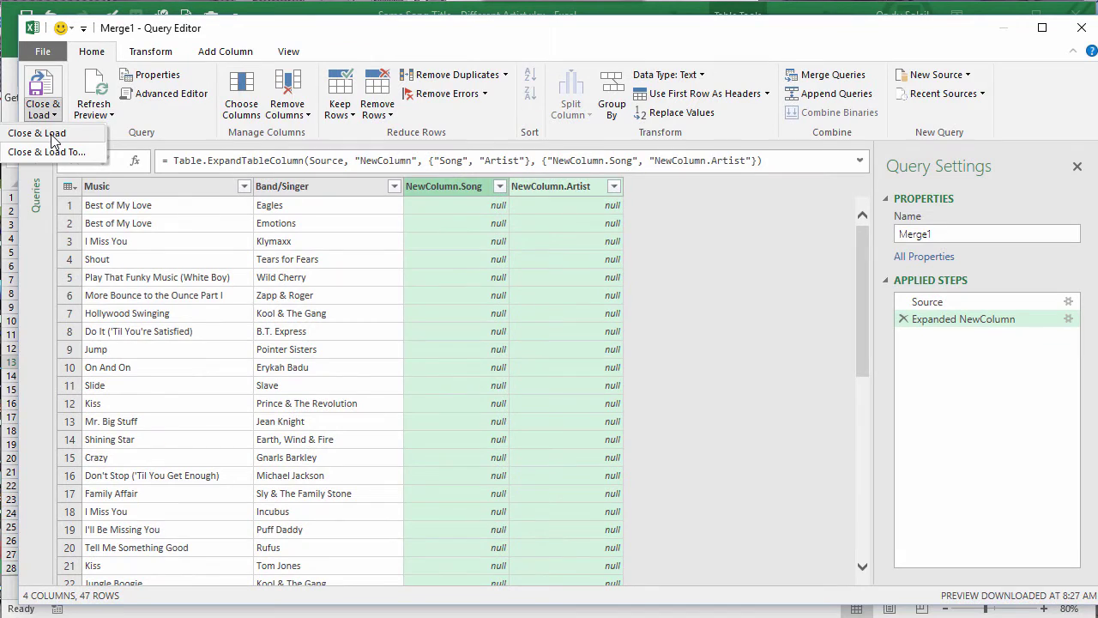
Load Merge1 onto Sheet3 and check the Missing You, Kiss, and final White Lines rows
{"action": "left_click", "coordinate": [52, 136]}
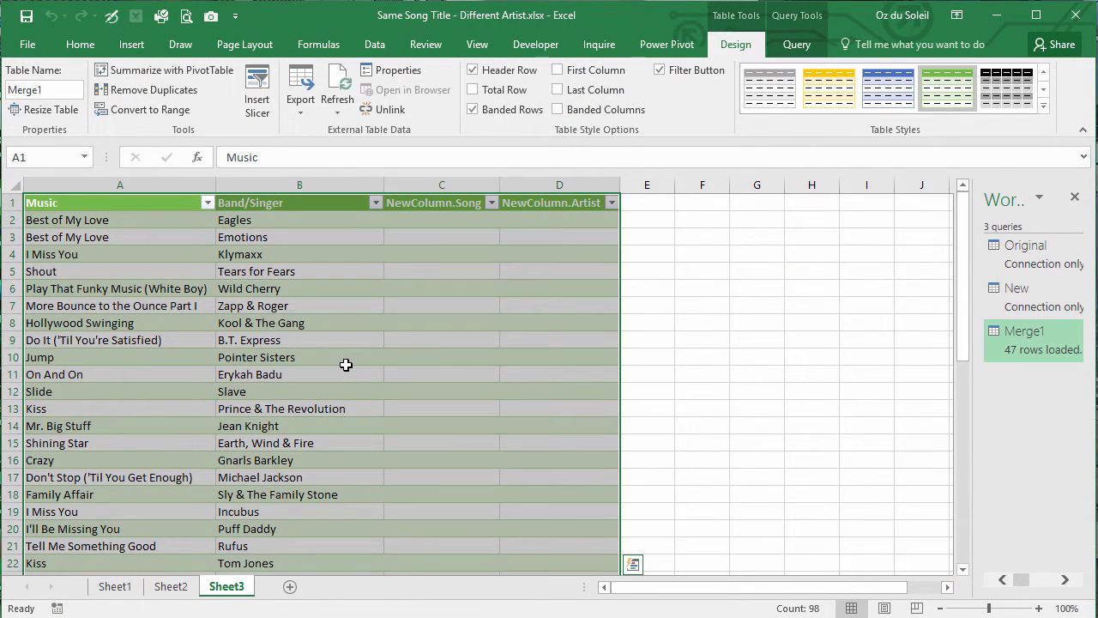
{"action": "scroll", "coordinate": [447, 416], "scroll_direction": "down", "scroll_amount": 8}
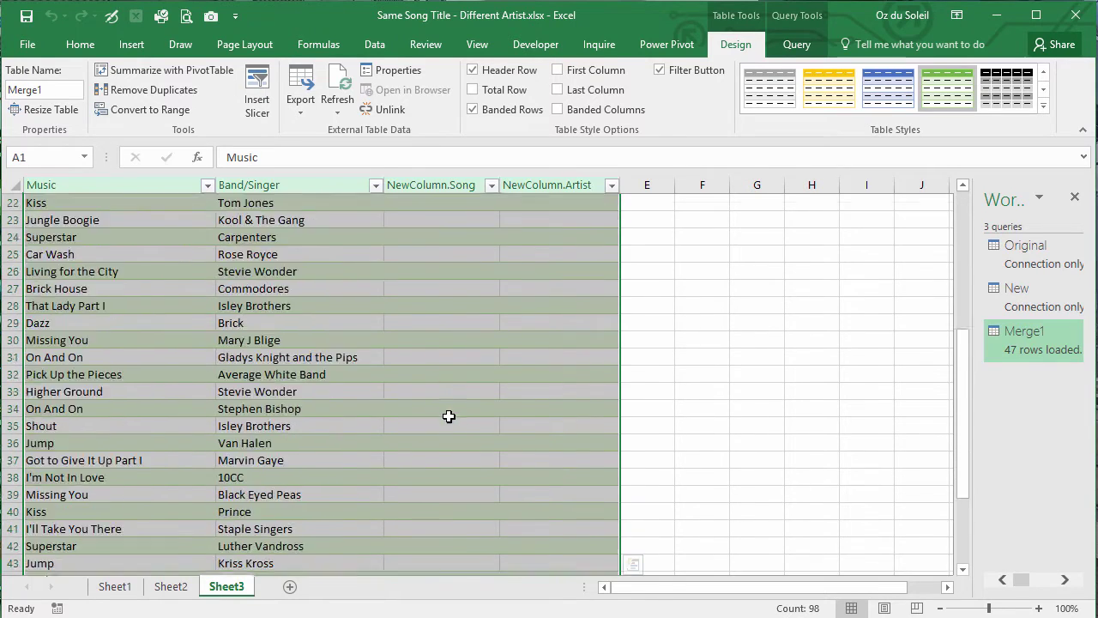
{"action": "scroll", "coordinate": [448, 417], "scroll_direction": "down", "scroll_amount": 3}
{"action": "scroll", "coordinate": [448, 416], "scroll_direction": "up", "scroll_amount": 2}
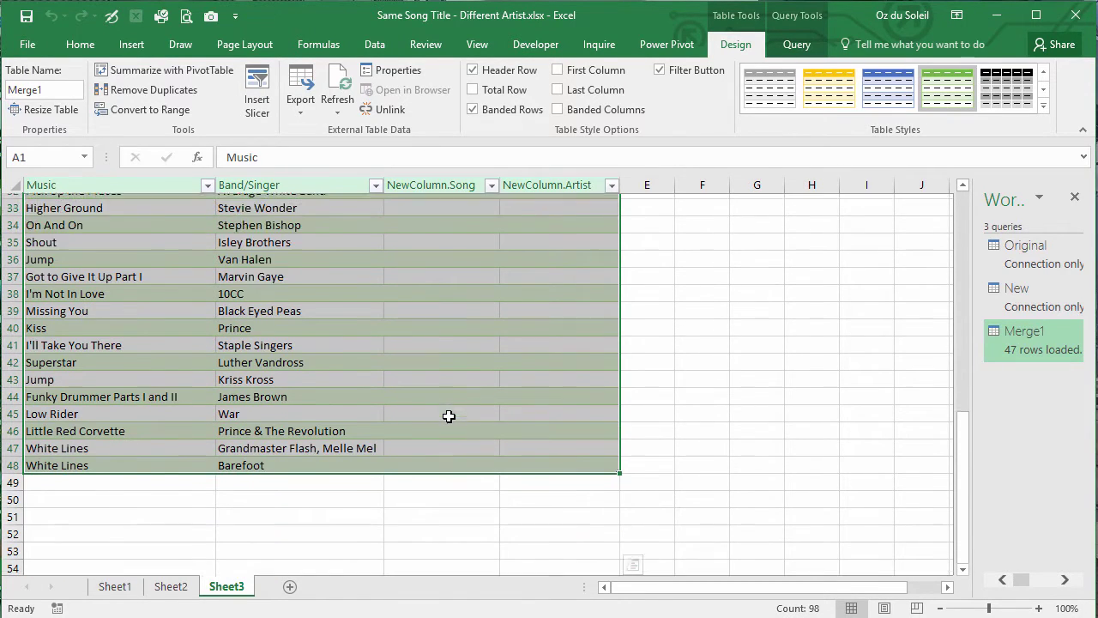
{"action": "left_click", "coordinate": [303, 395]}
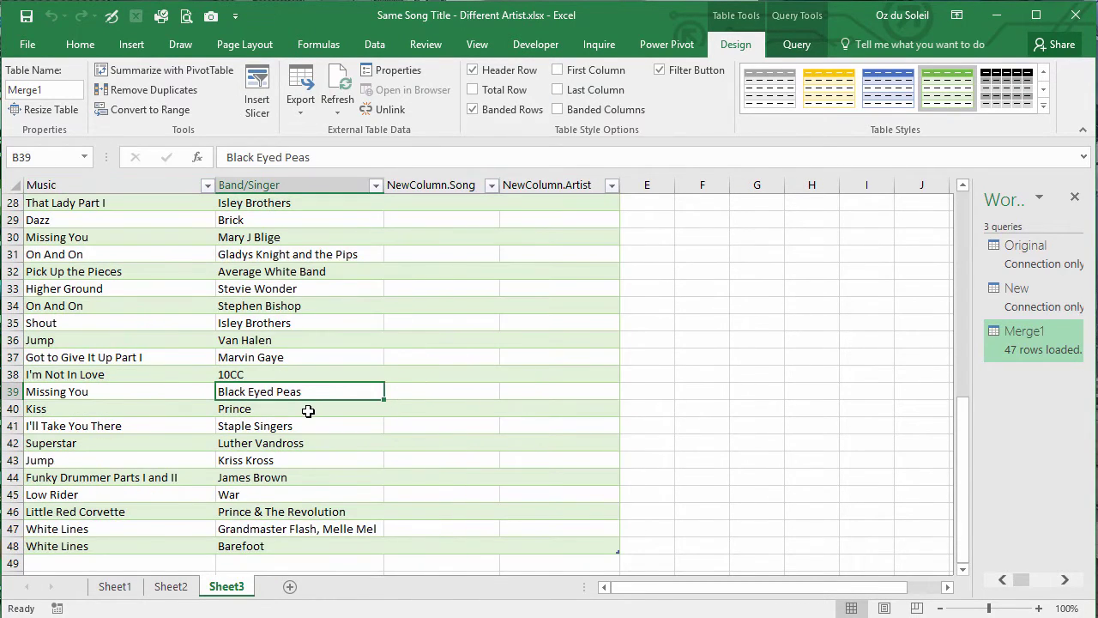
{"action": "left_click", "coordinate": [308, 411]}
{"action": "scroll", "coordinate": [429, 490], "scroll_direction": "down", "scroll_amount": 1}
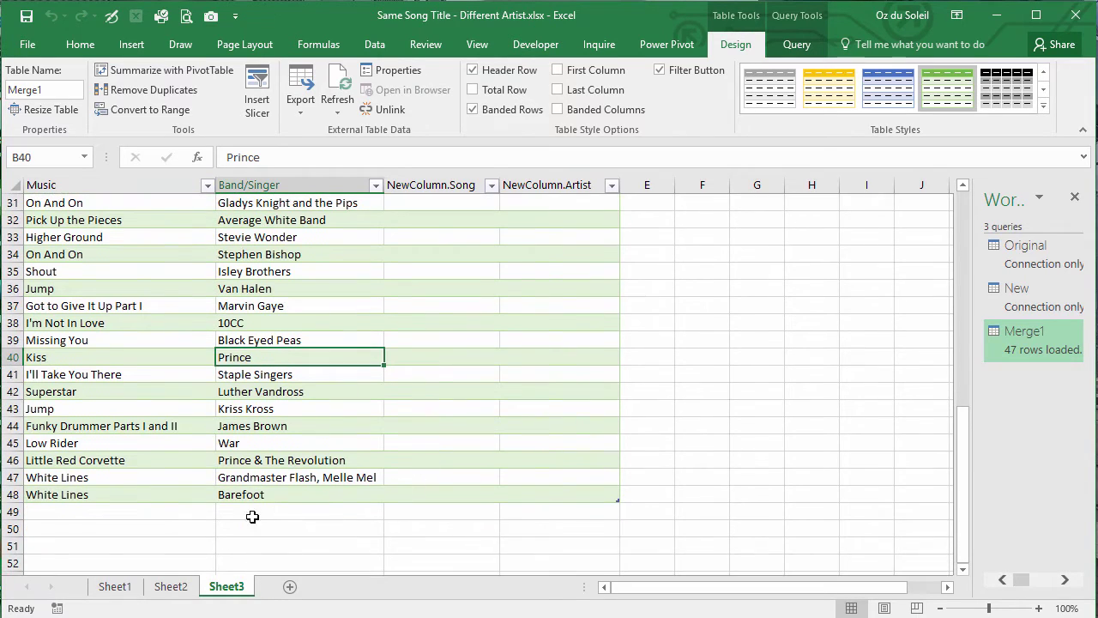
{"action": "left_click", "coordinate": [97, 494]}
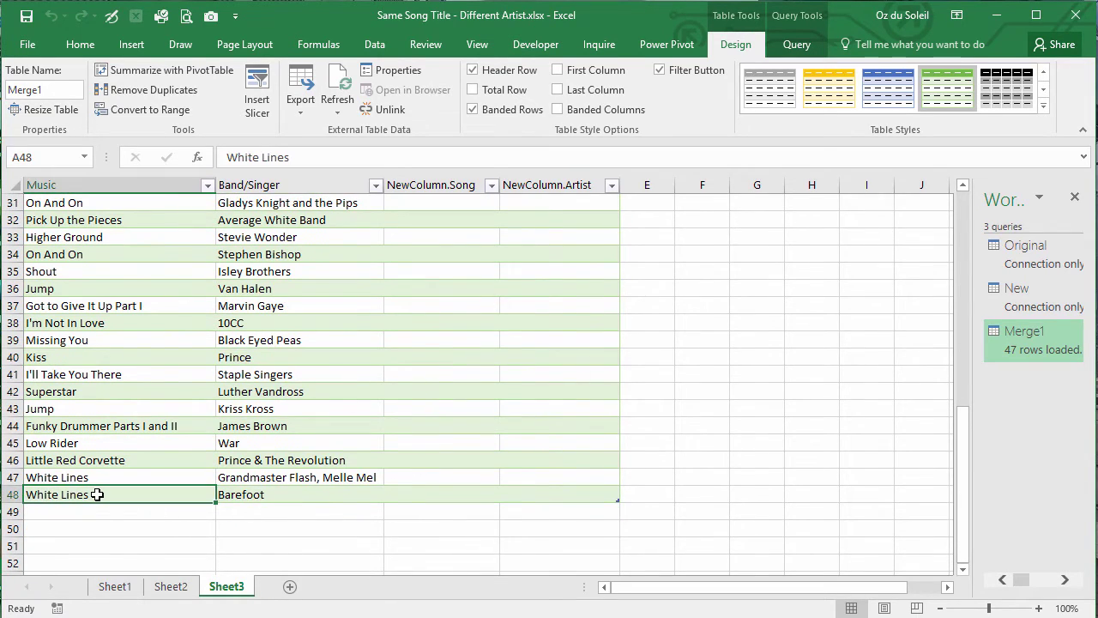